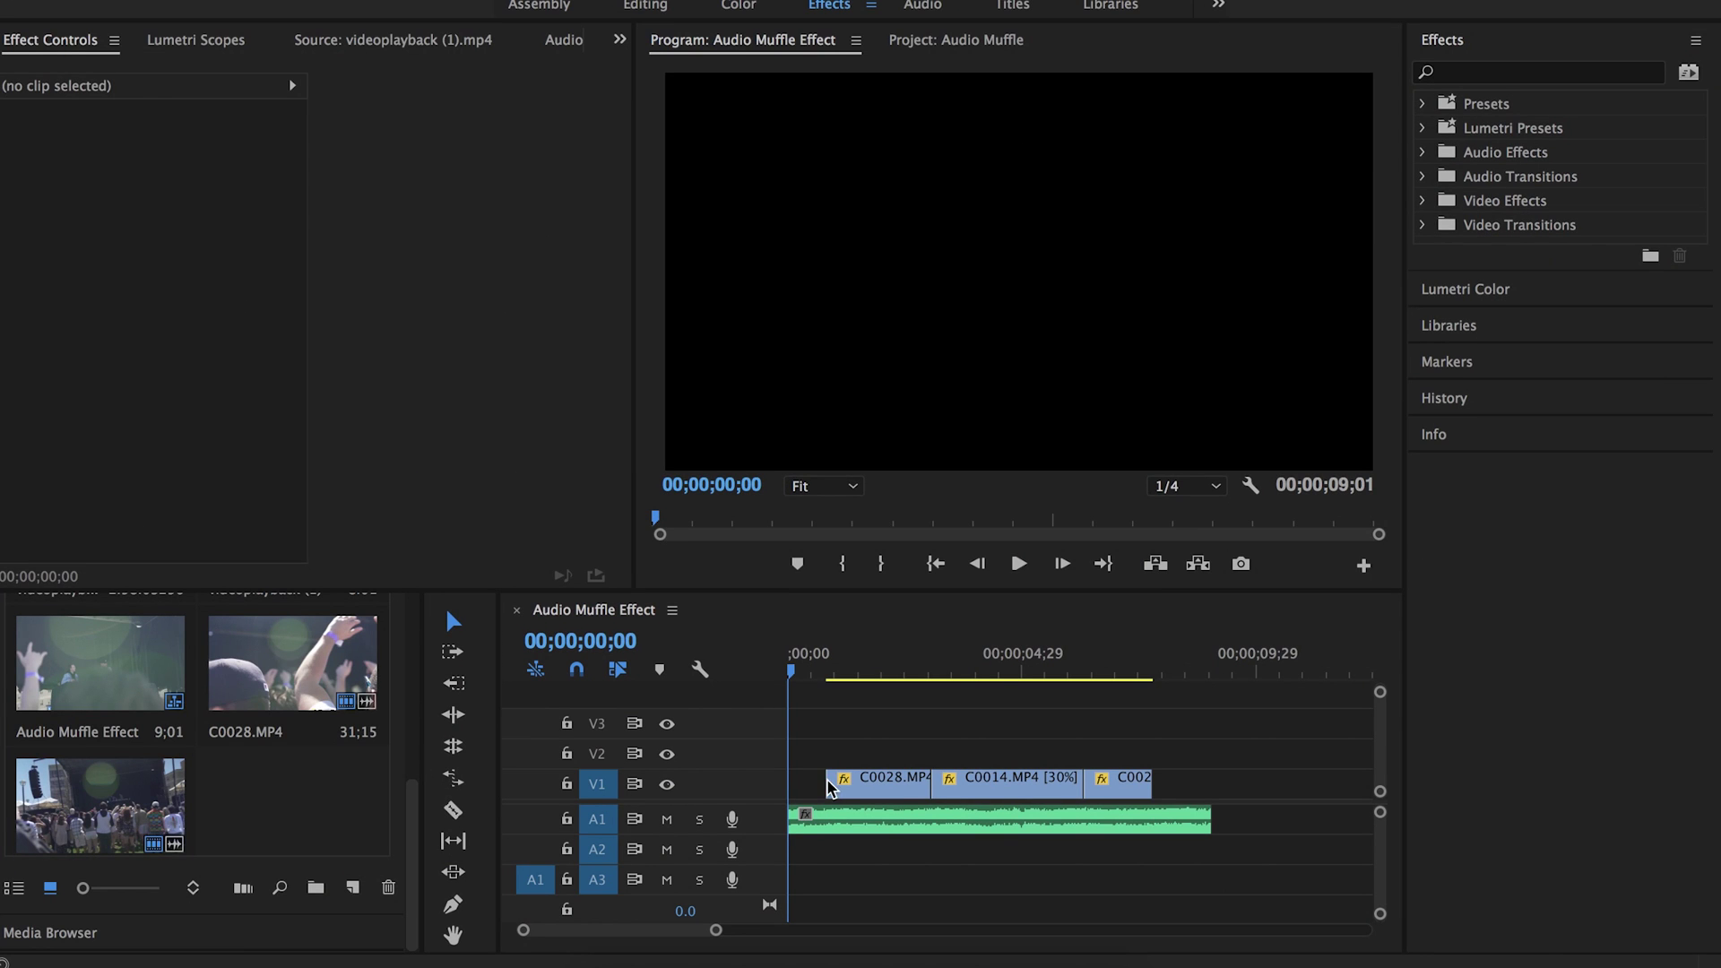
# Find the Lowpass effect and apply it to the A1 music clip.
pyautogui.click(1539, 75)
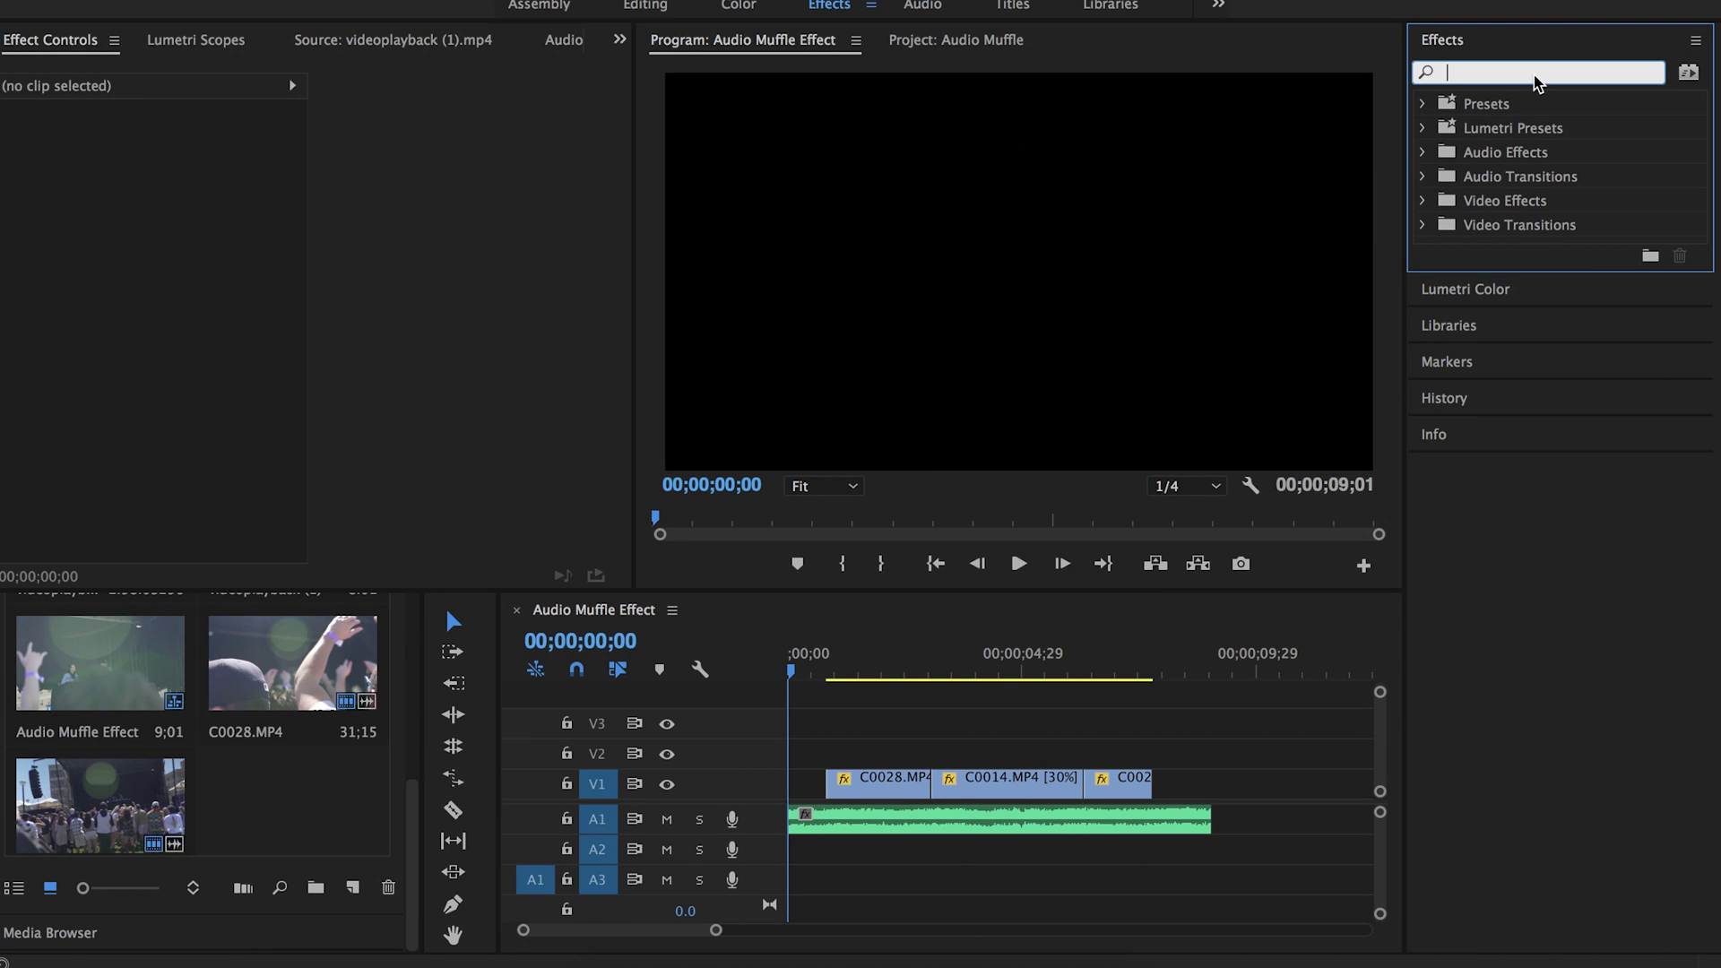
pyautogui.write('lowpass')
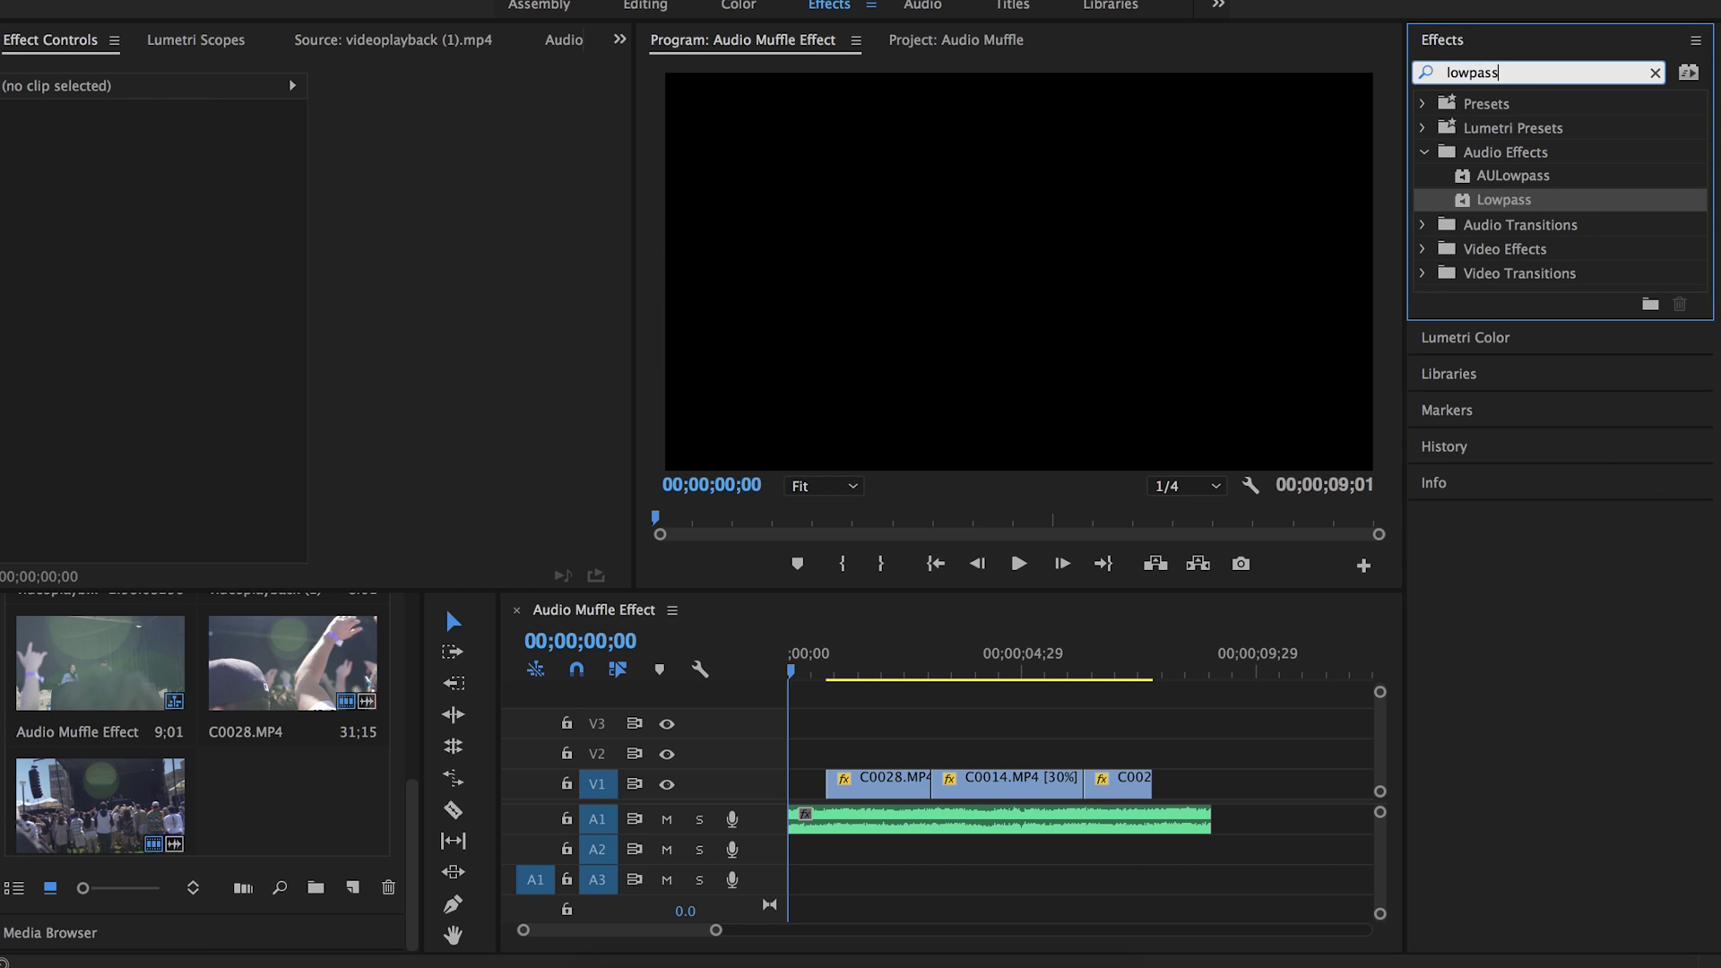
pyautogui.press('Return')
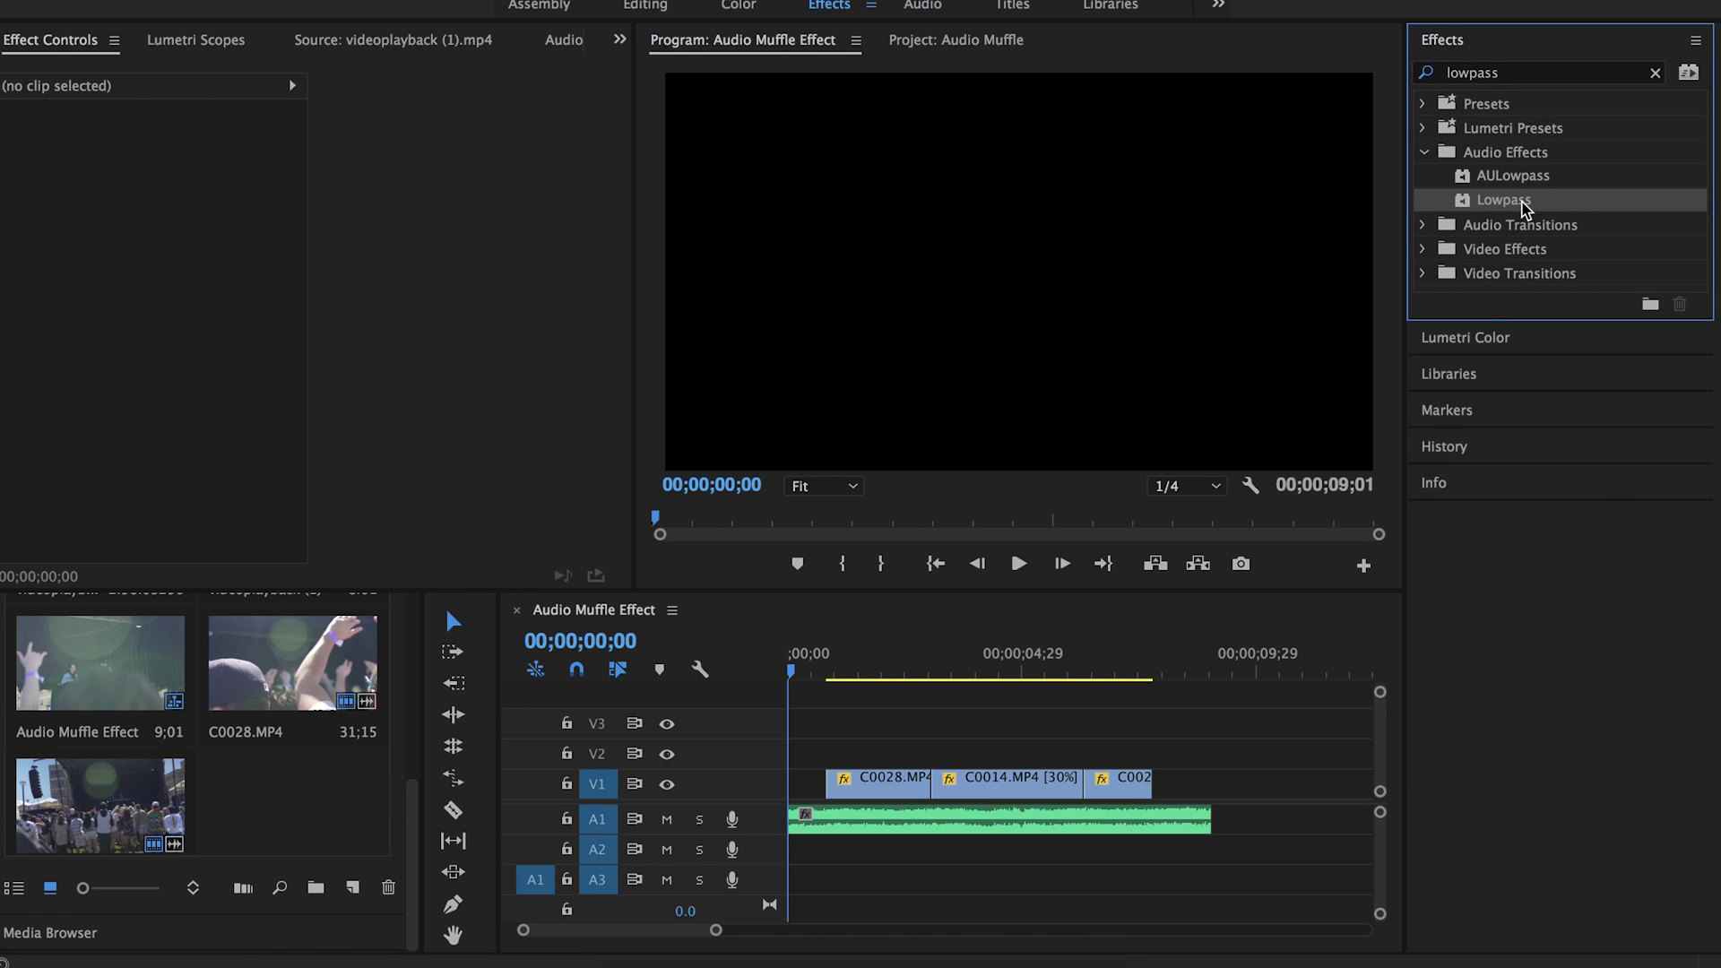
pyautogui.moveTo(1503, 201); pyautogui.dragTo(959, 820)
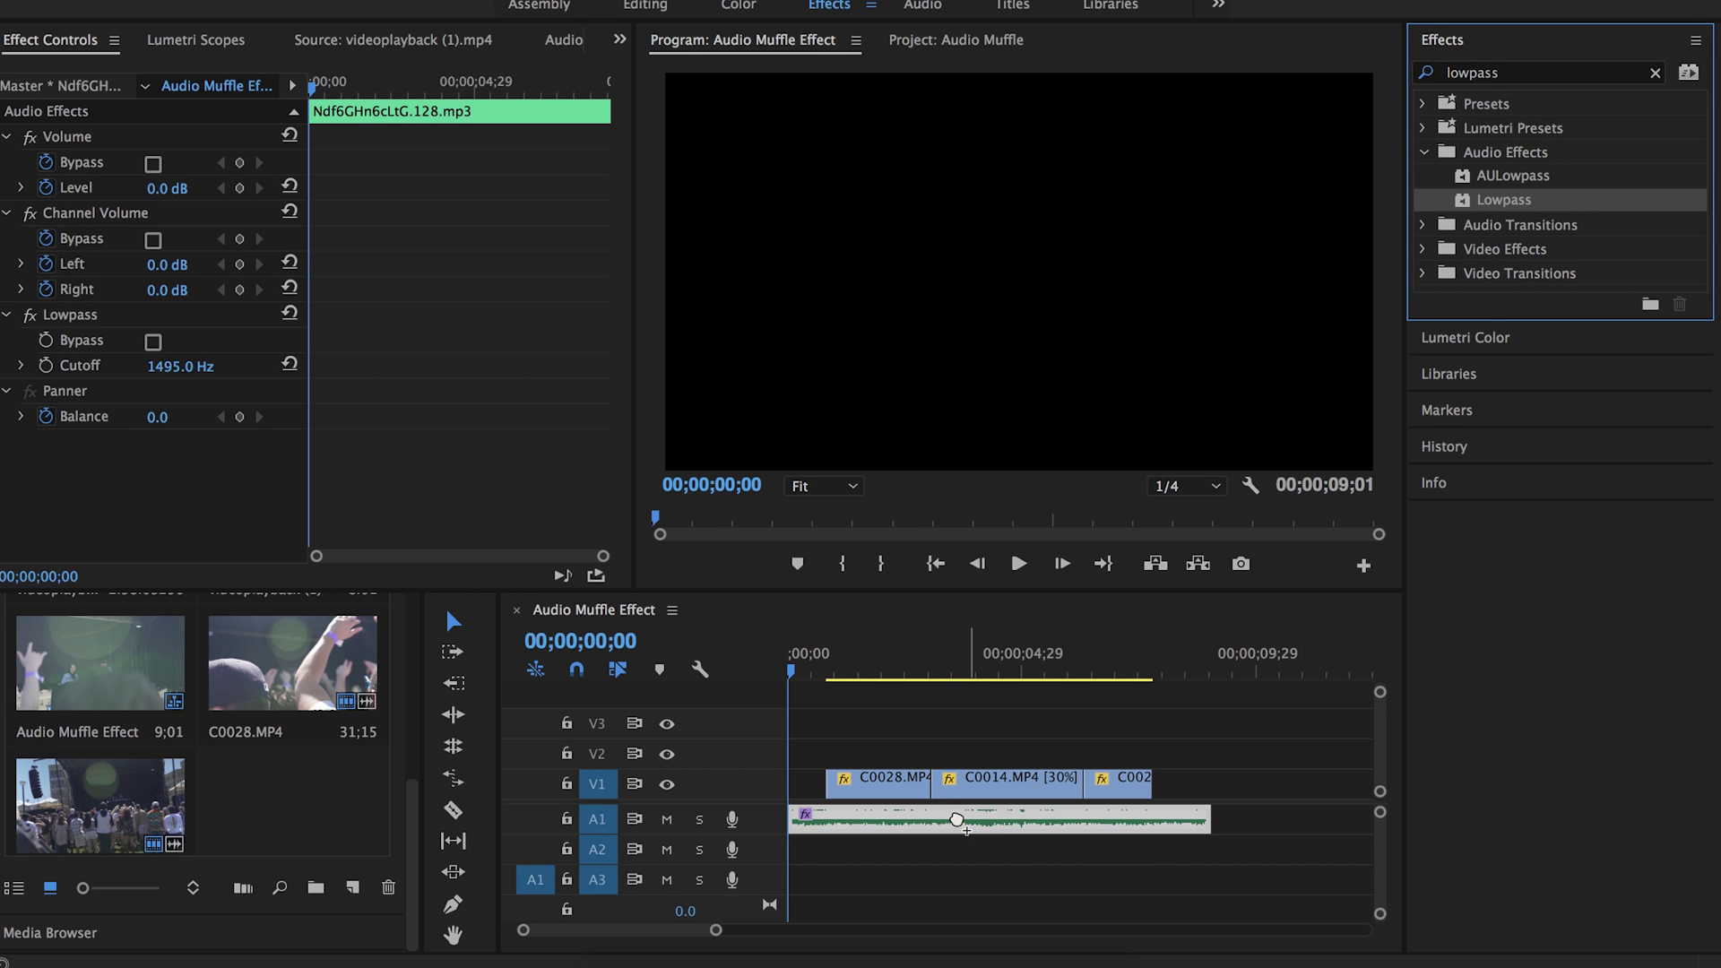
# Preview the Lowpass-filtered music, then scrub back to where muffling should begin.
pyautogui.press('space')
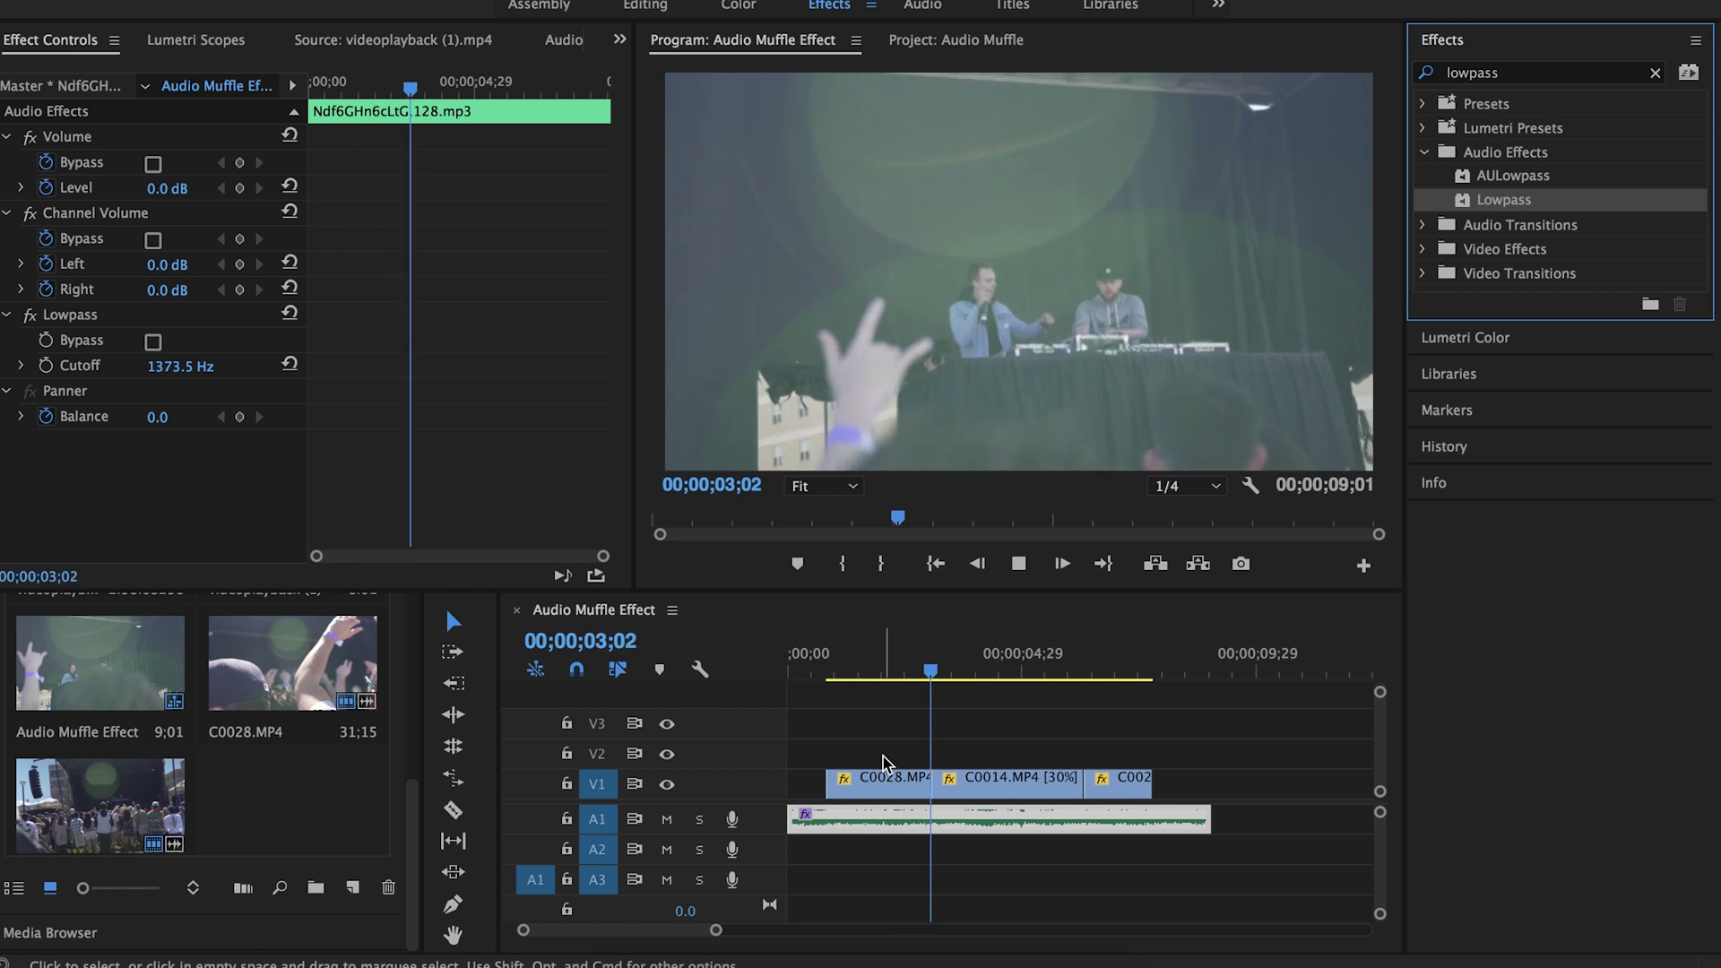
pyautogui.press('space')
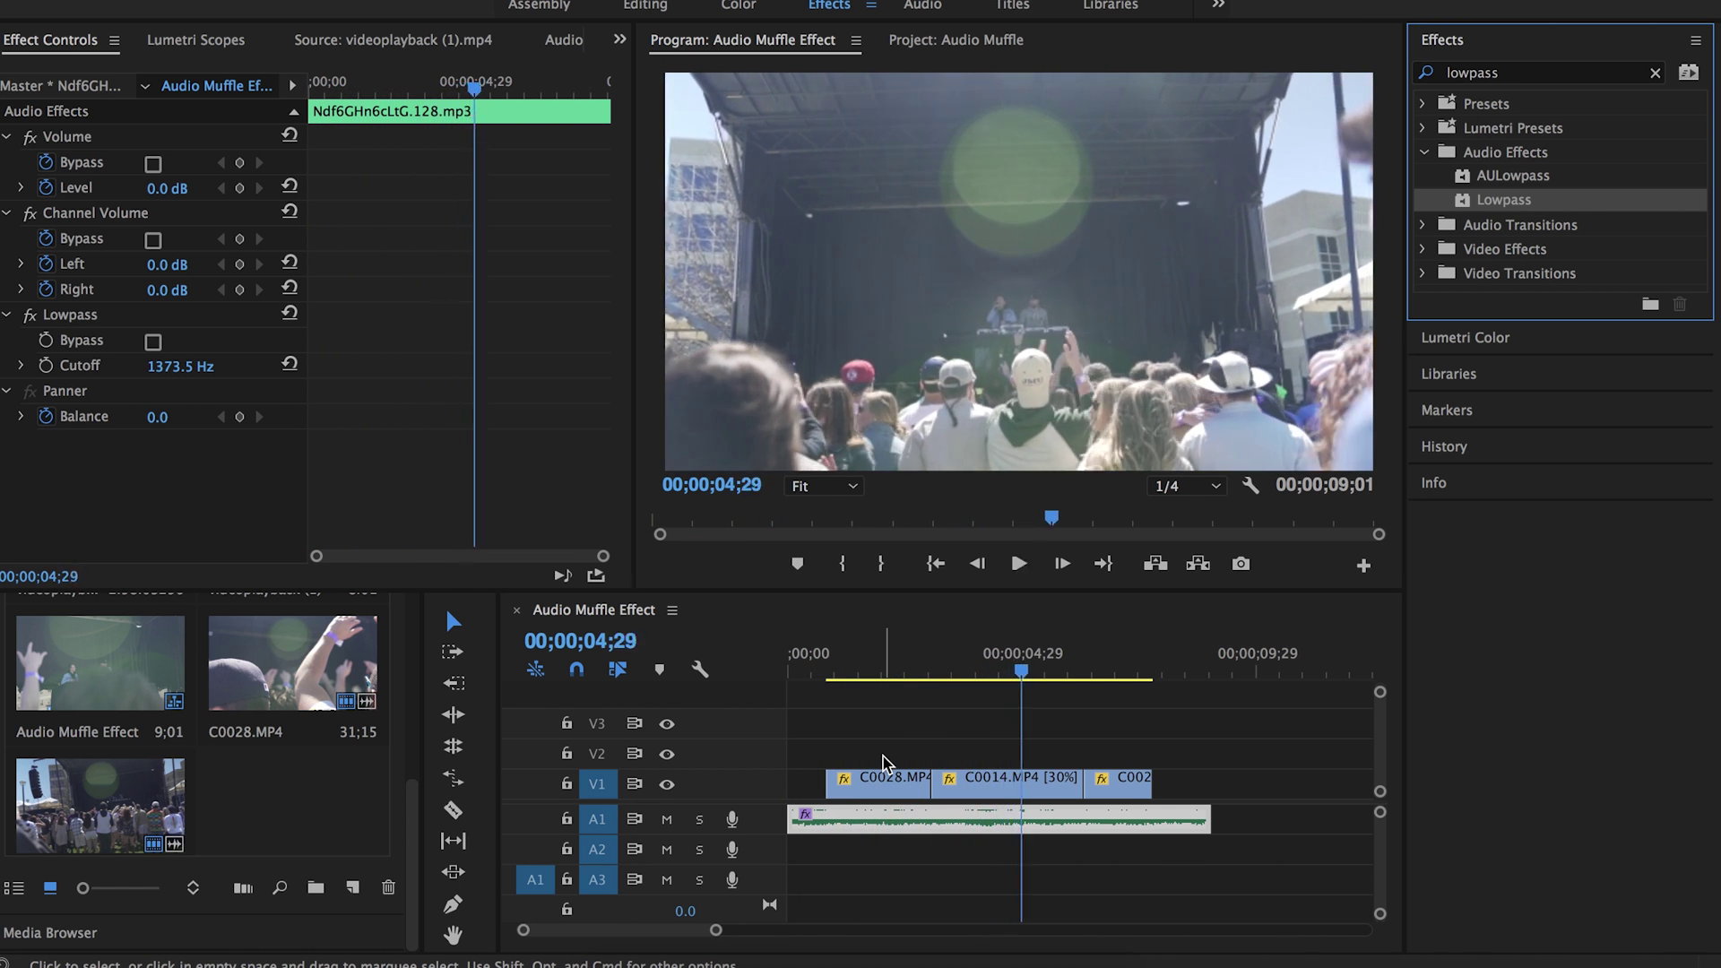
pyautogui.moveTo(1021, 673); pyautogui.dragTo(928, 674)
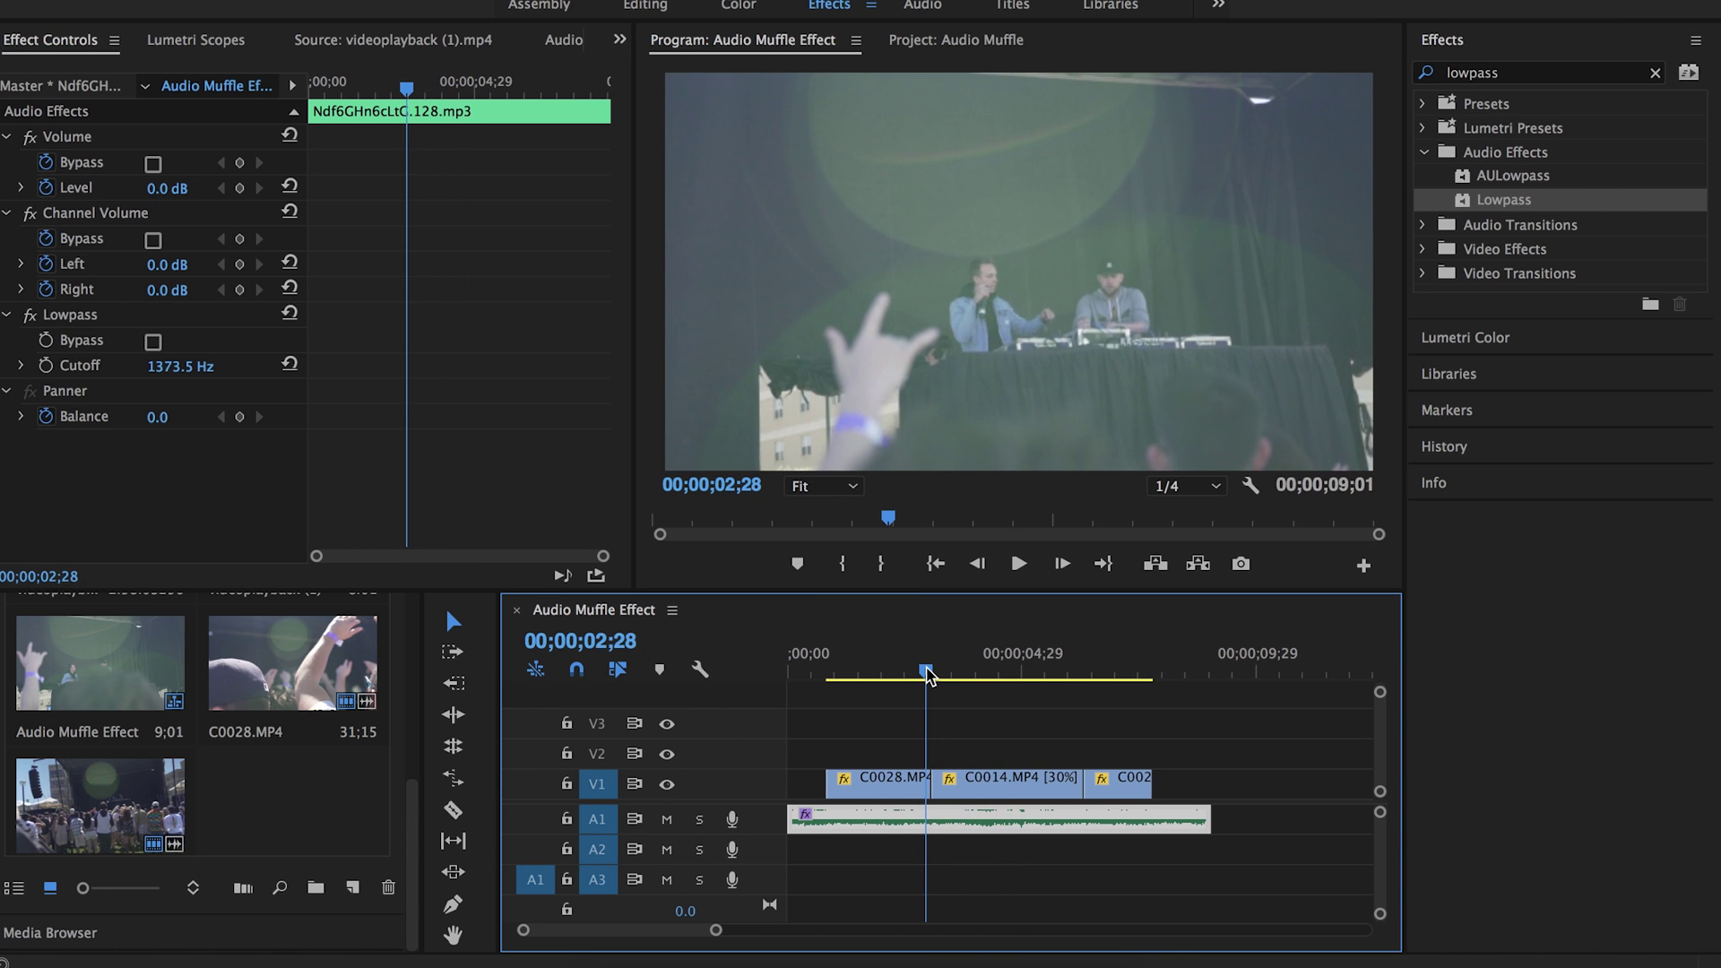
# At 2;29, add a Lowpass Cutoff keyframe at maximum by entering 9999999.
pyautogui.moveTo(928, 675); pyautogui.dragTo(931, 674)
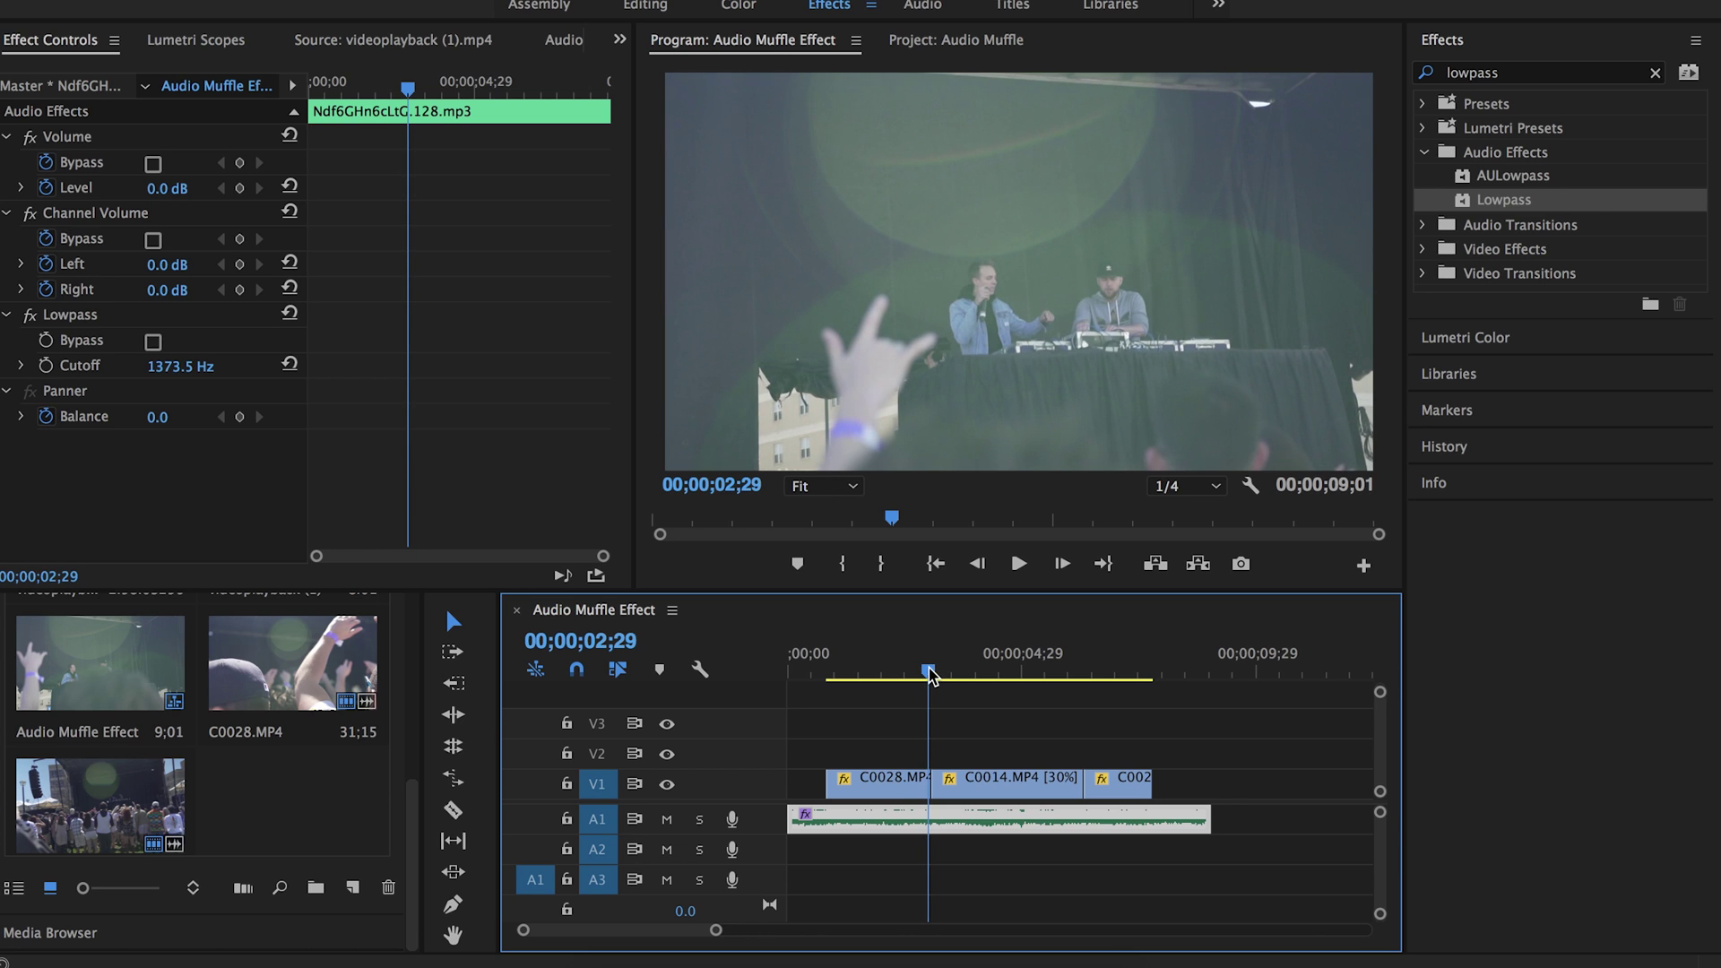
pyautogui.click(46, 367)
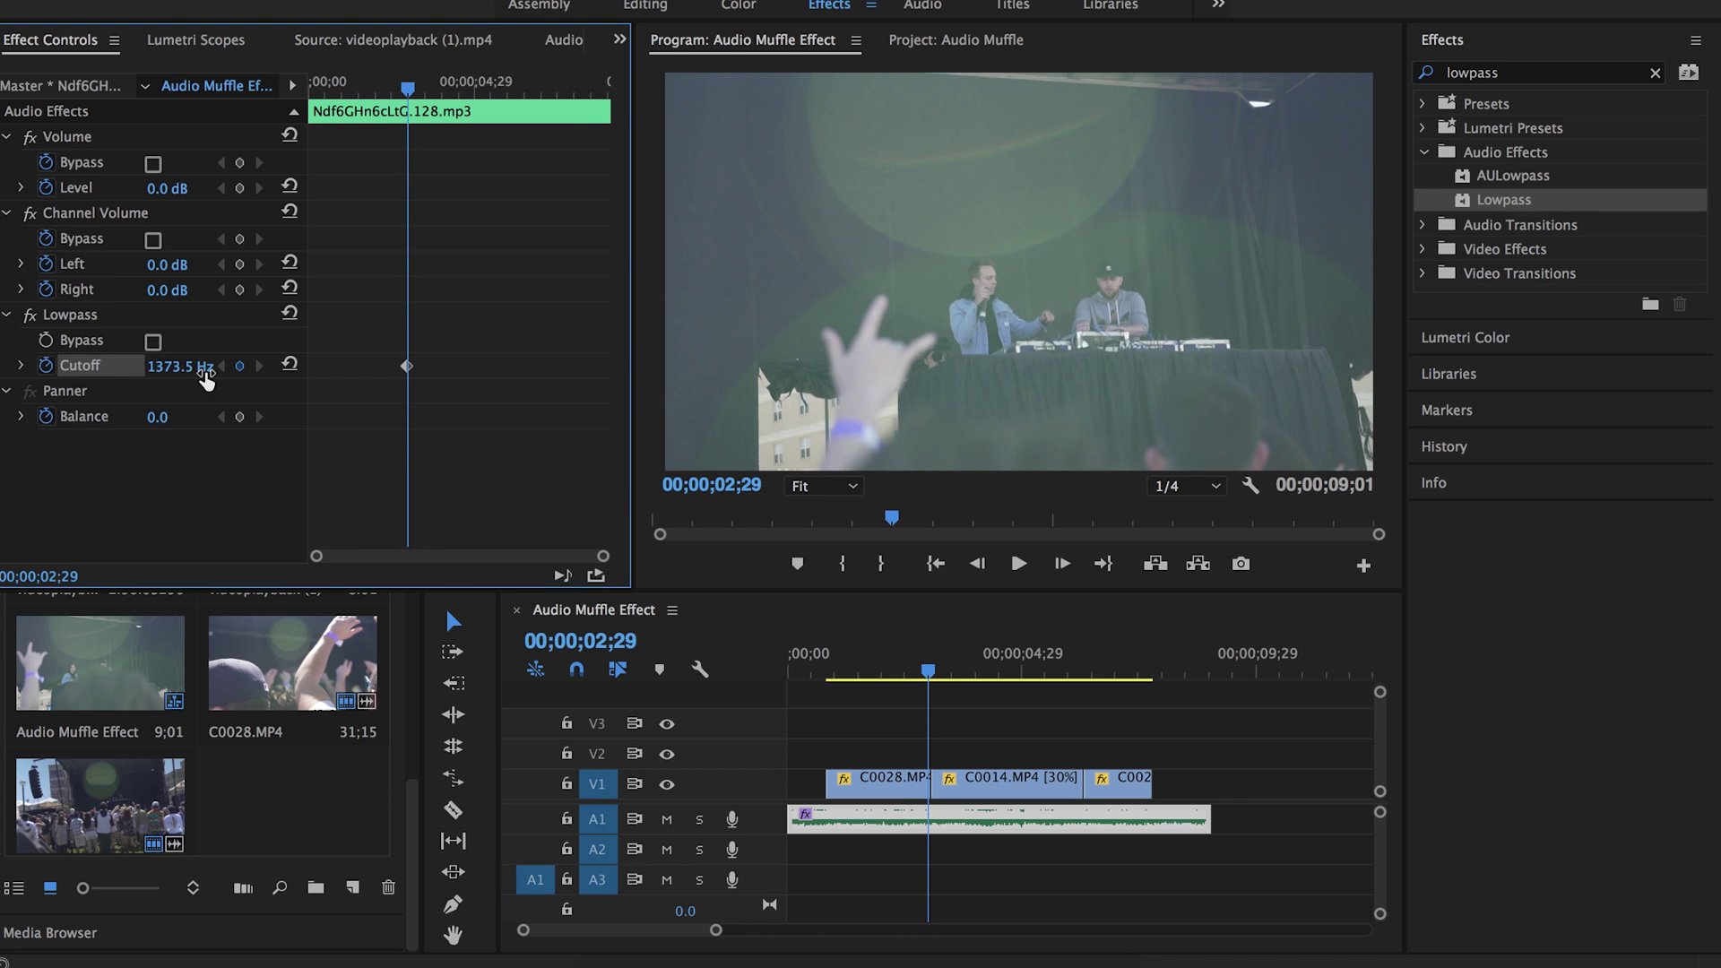
pyautogui.click(180, 365)
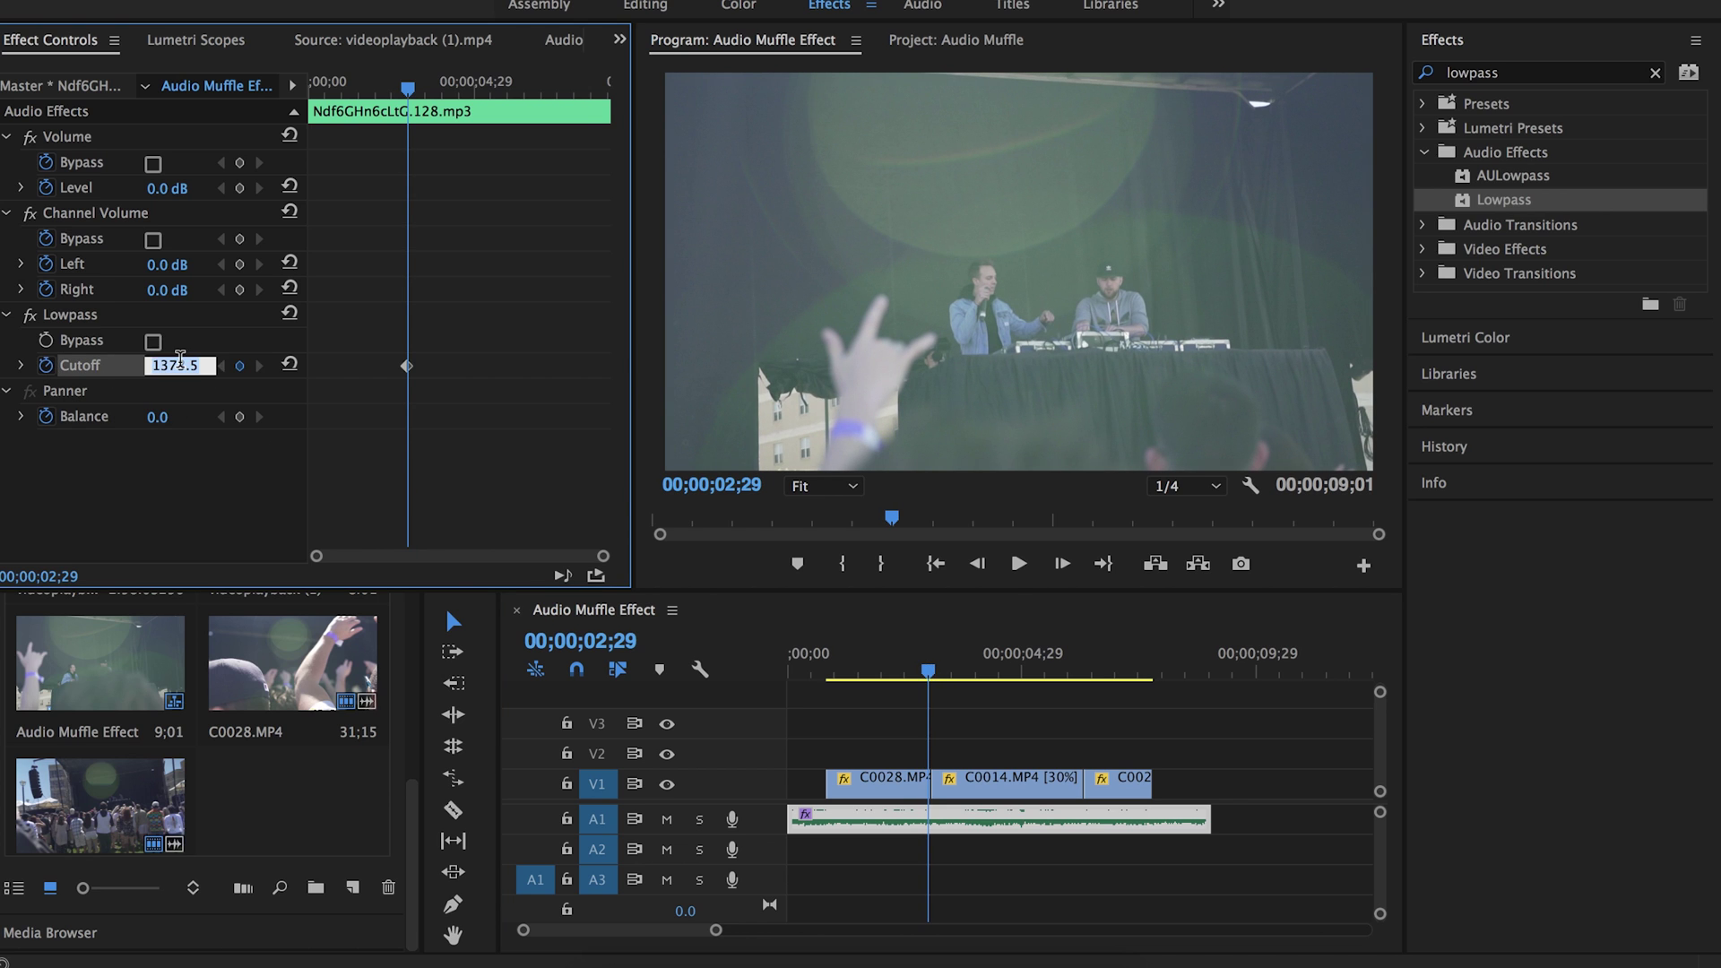
pyautogui.write('9999999')
pyautogui.press('Return')
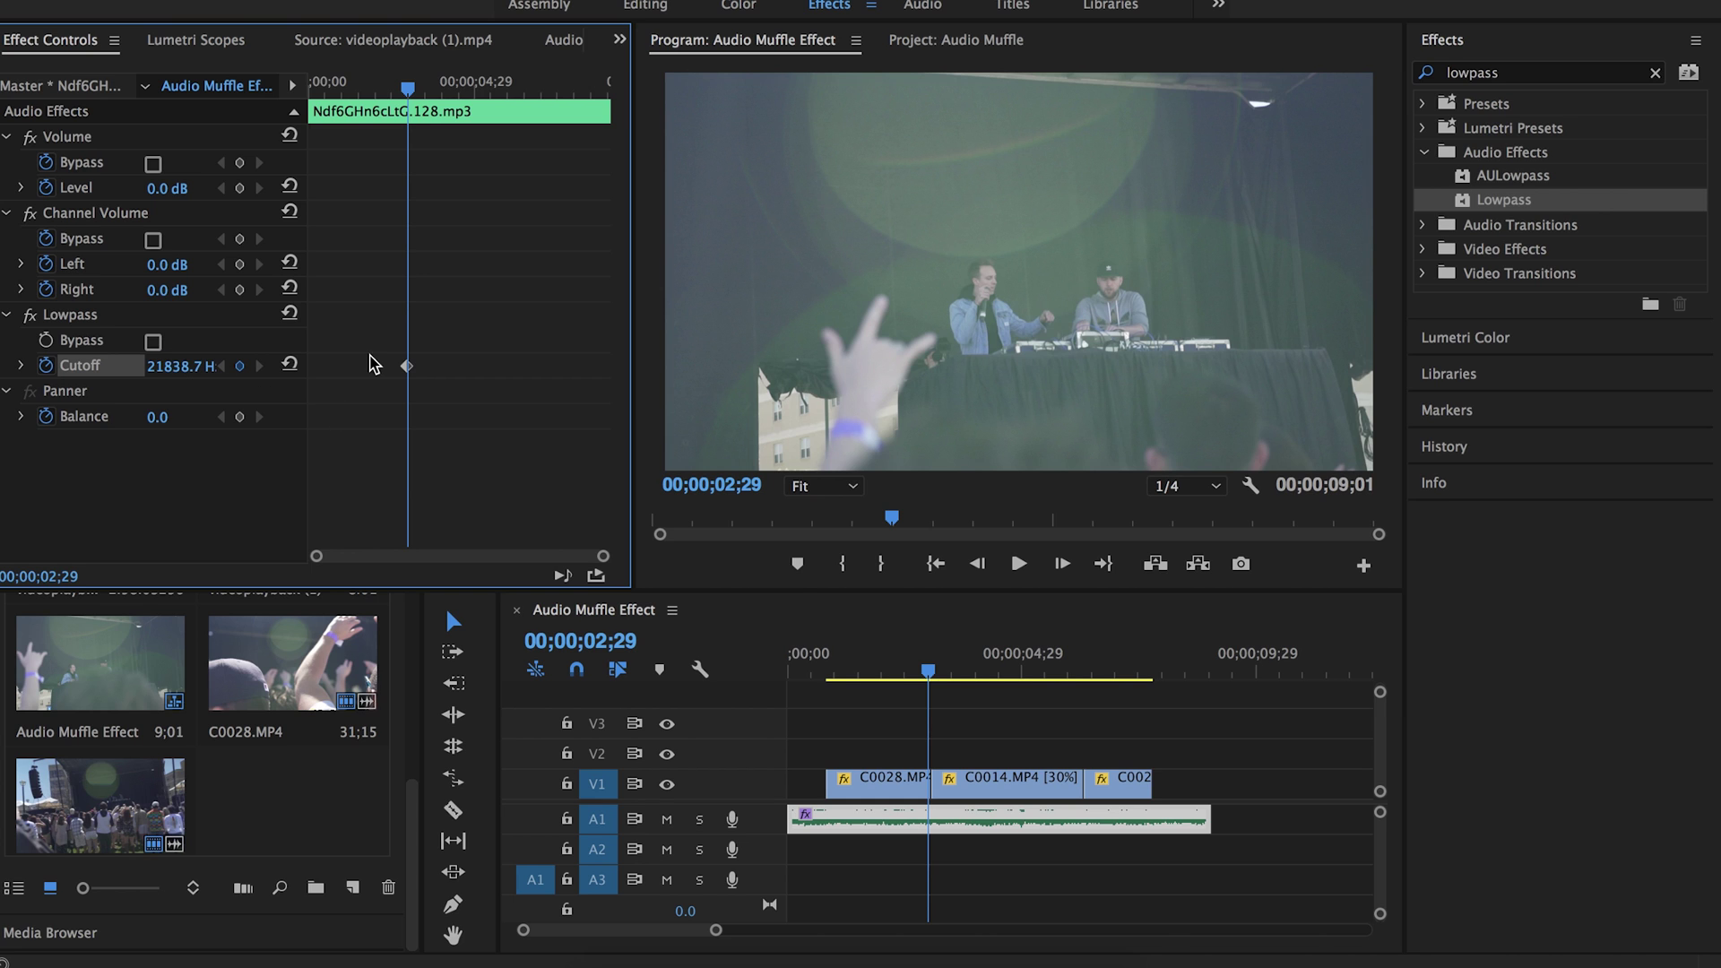
# Keyframe the Lowpass Cutoff down to 3000 Hz at 3;03.
pyautogui.press('space')
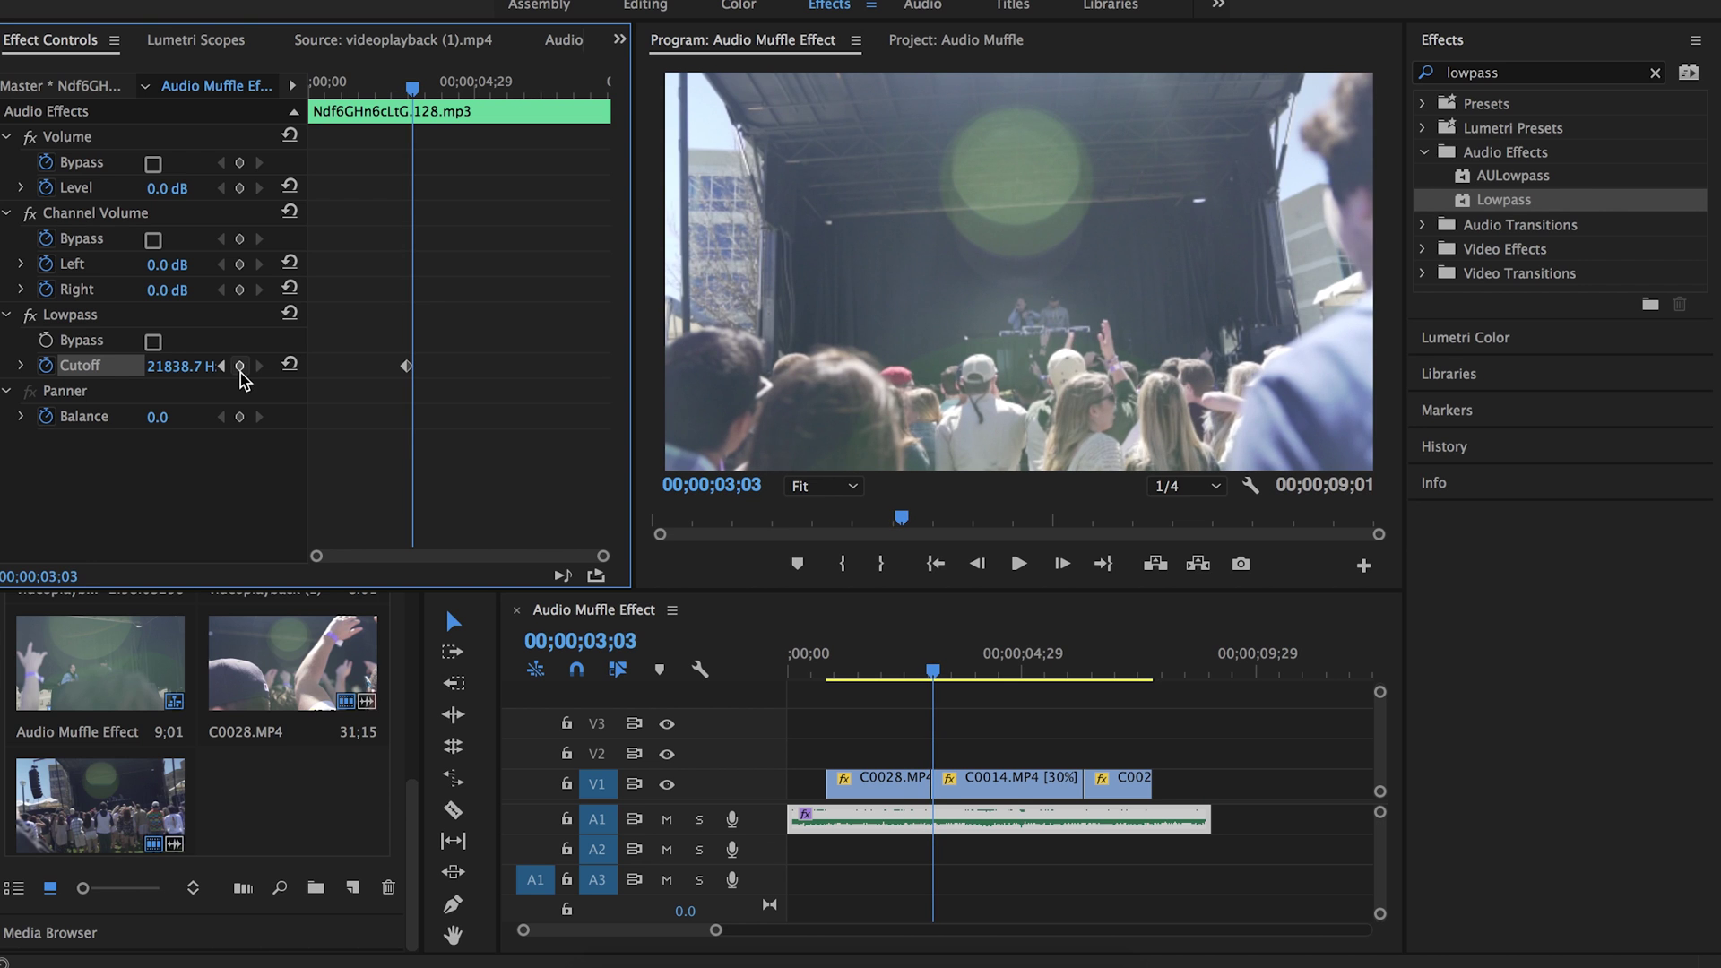
pyautogui.click(180, 365)
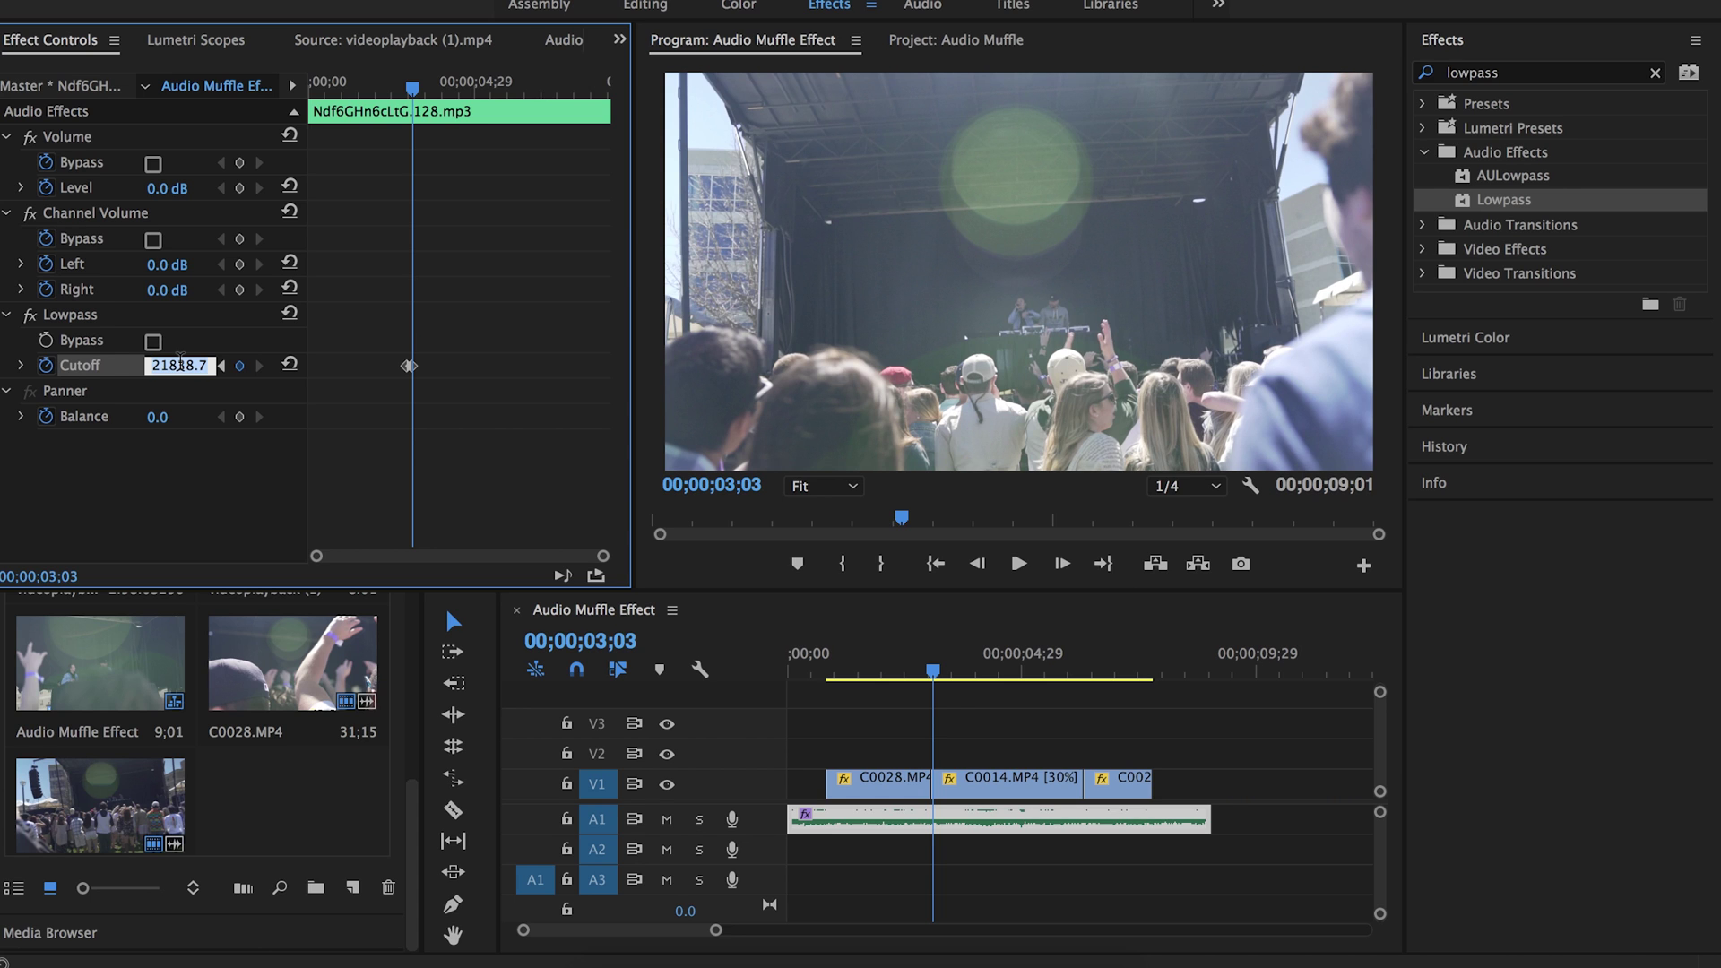
pyautogui.write('3000')
pyautogui.press('Return')
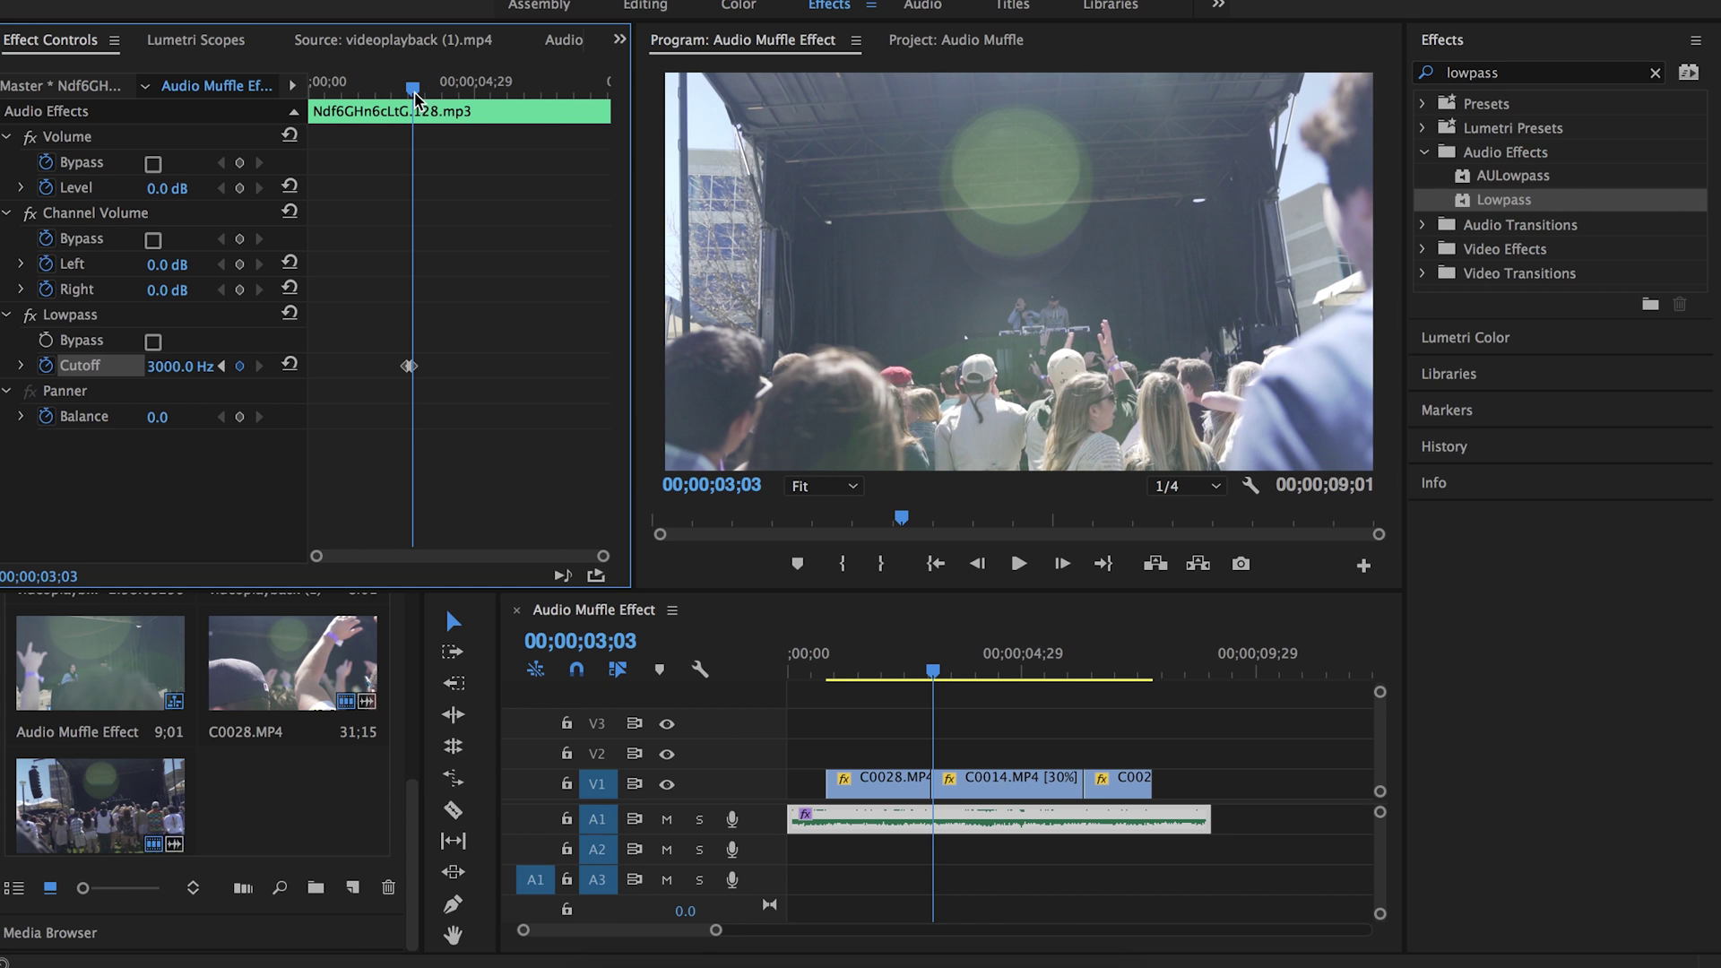
pyautogui.moveTo(415, 91); pyautogui.dragTo(521, 90)
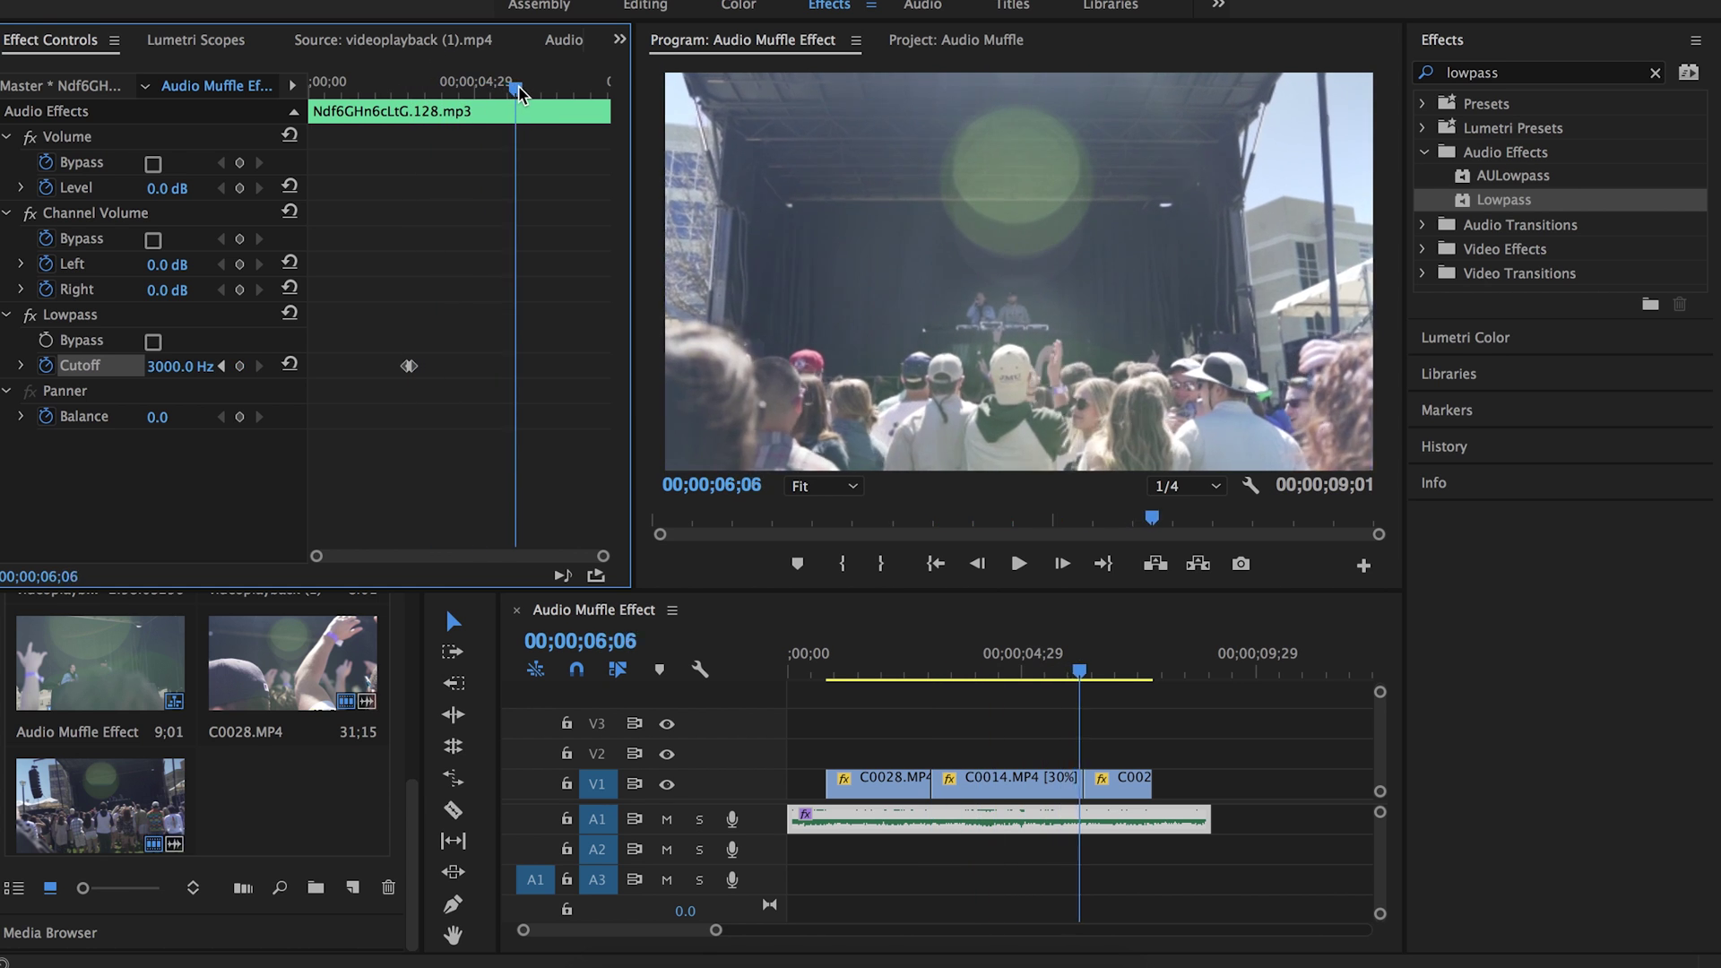
# Add a Cutoff keyframe at 6;08 holding 3000 Hz.
pyautogui.press('space')
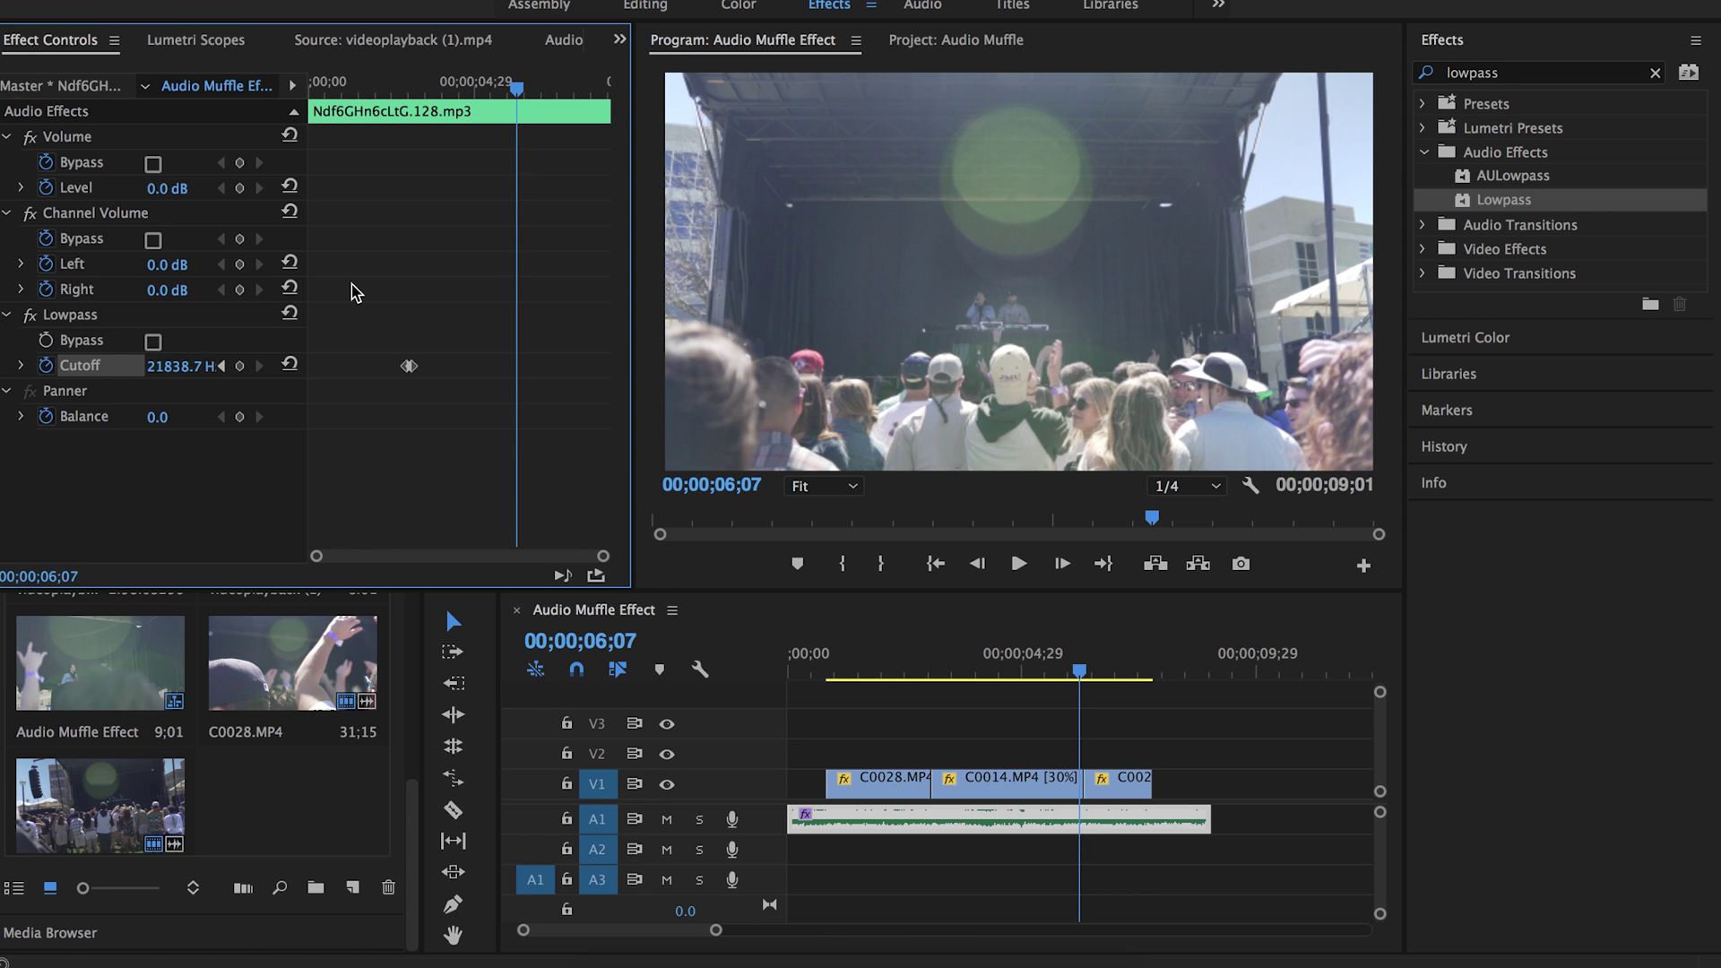
pyautogui.press('Right')
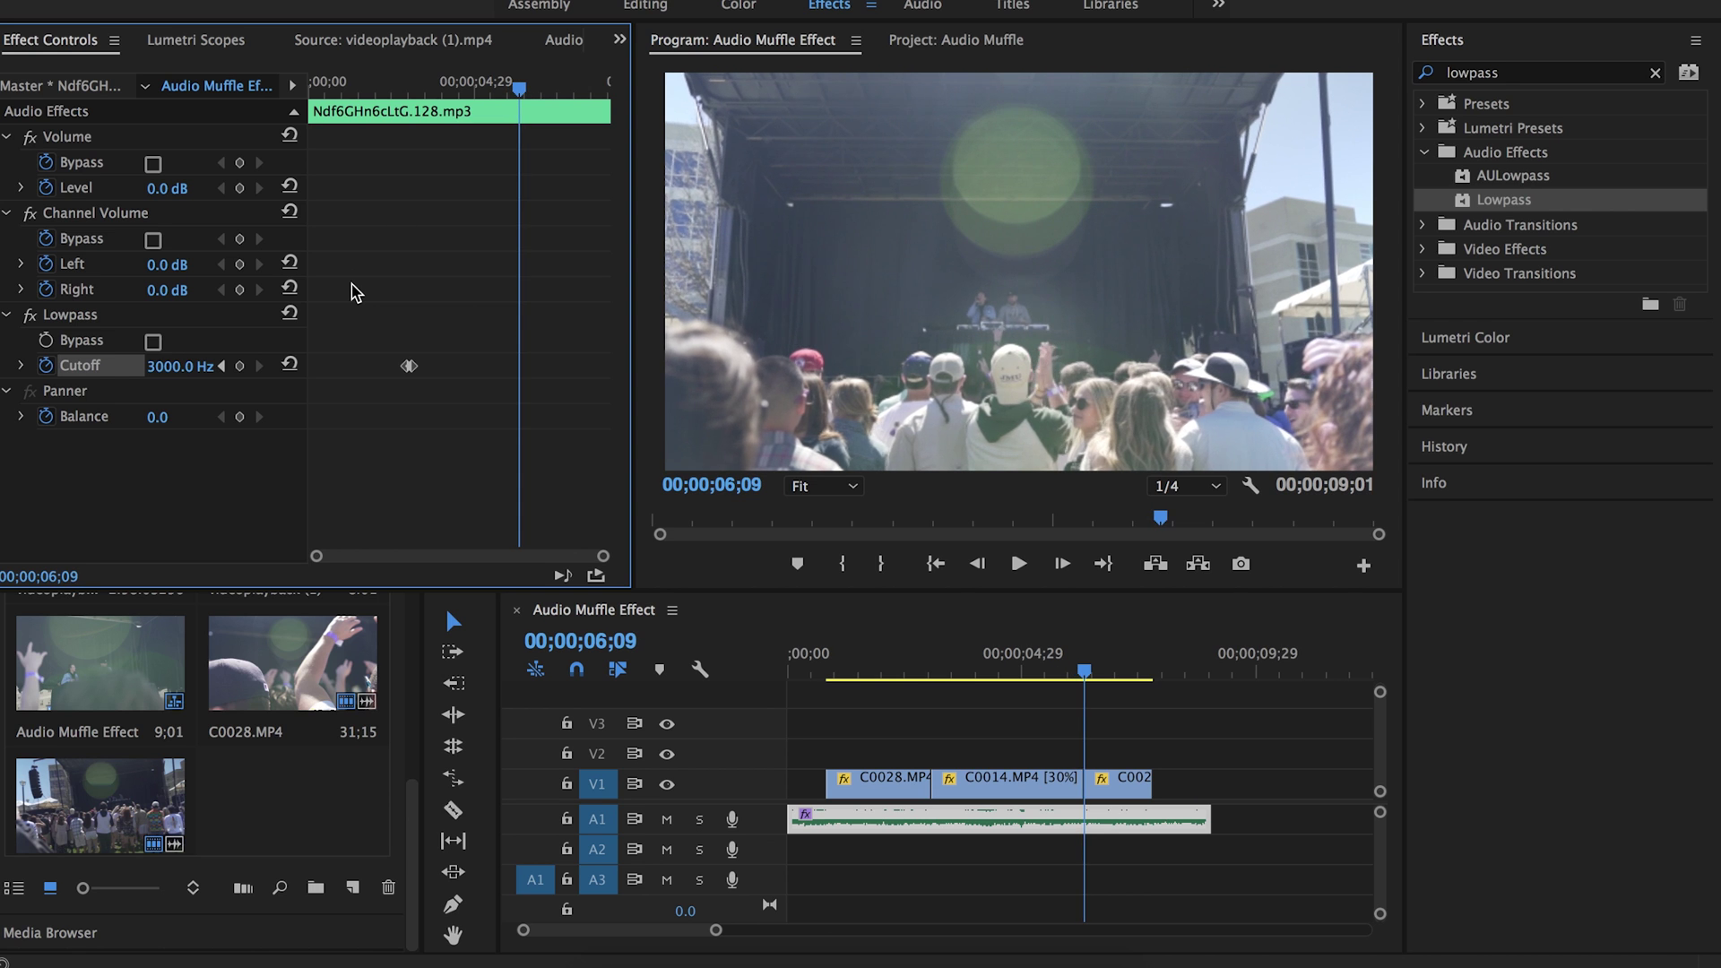
pyautogui.press('Left')
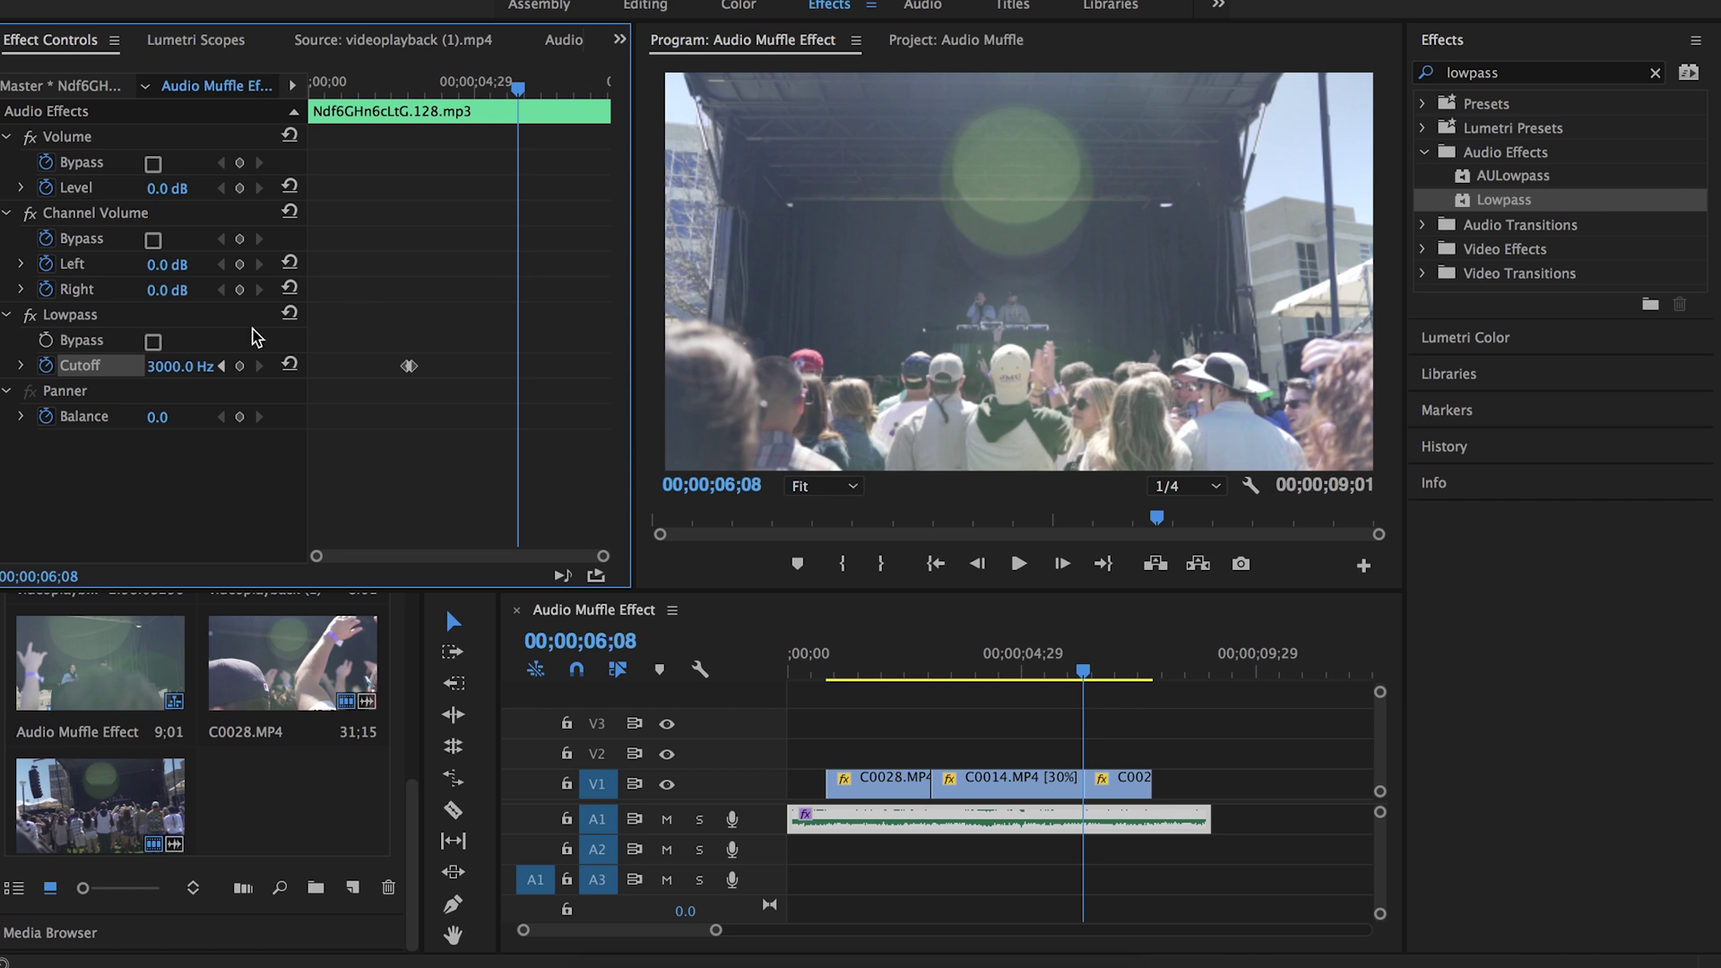
pyautogui.click(239, 366)
# Add a 6;10 keyframe returning Cutoff to maximum (21838.7 Hz), then rewind to 0;00.
pyautogui.press('Right')
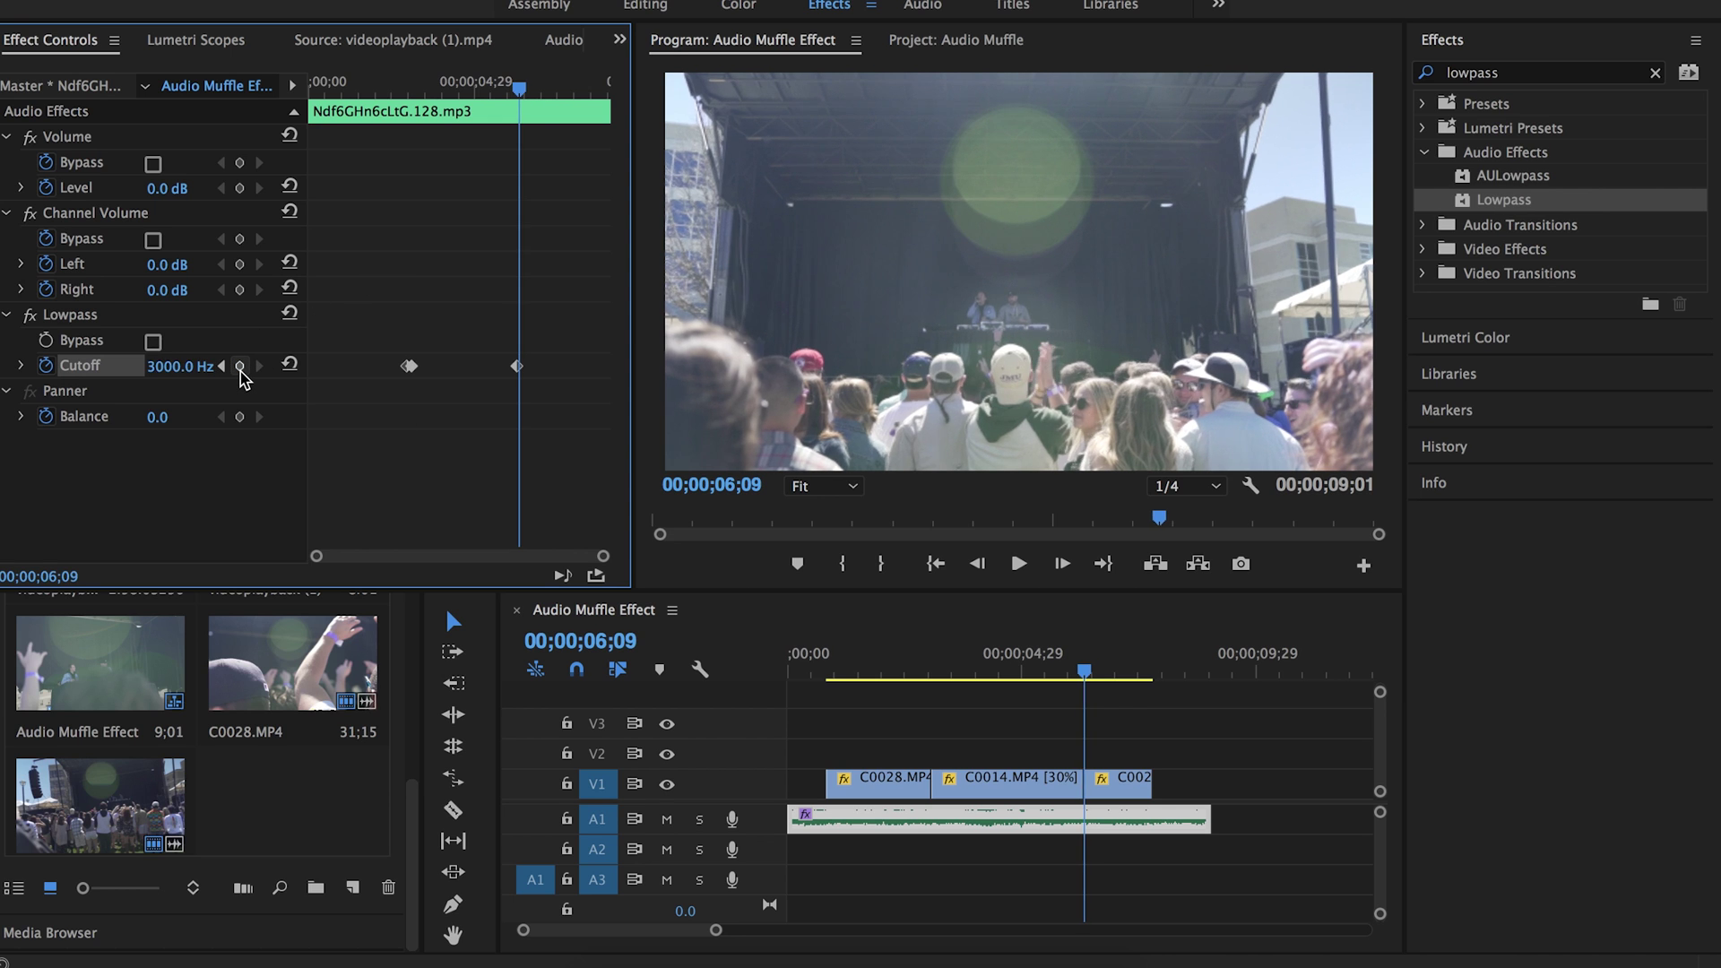
pyautogui.press('Right')
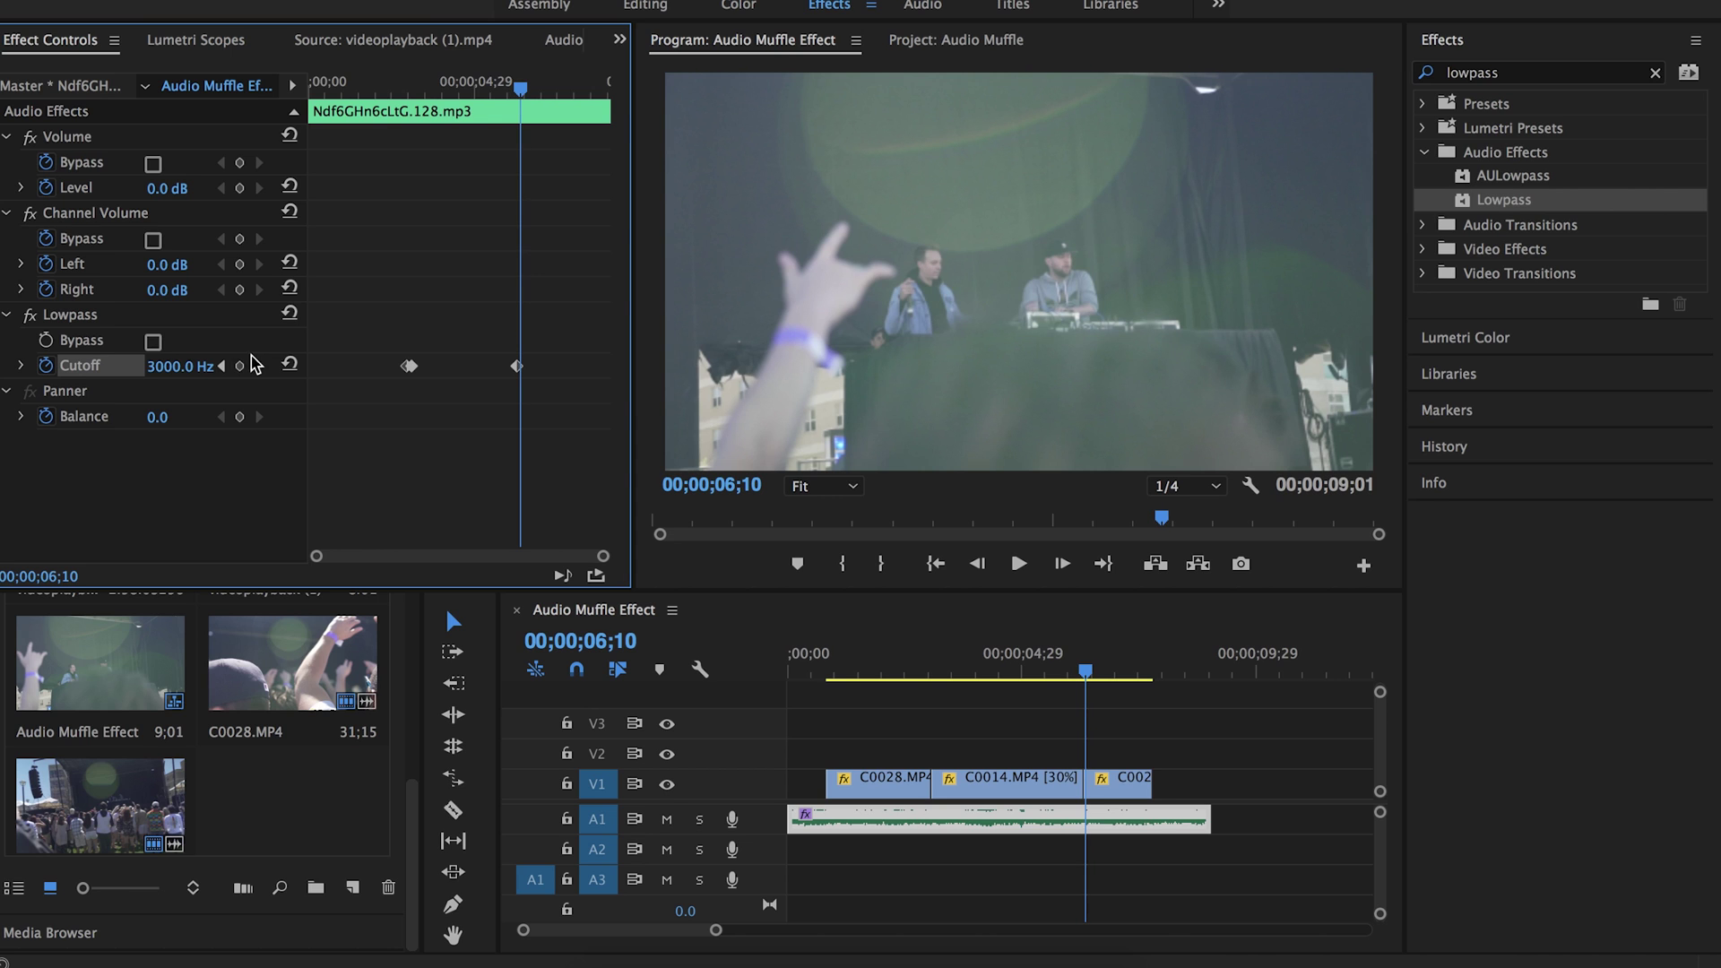
pyautogui.click(240, 366)
pyautogui.click(179, 365)
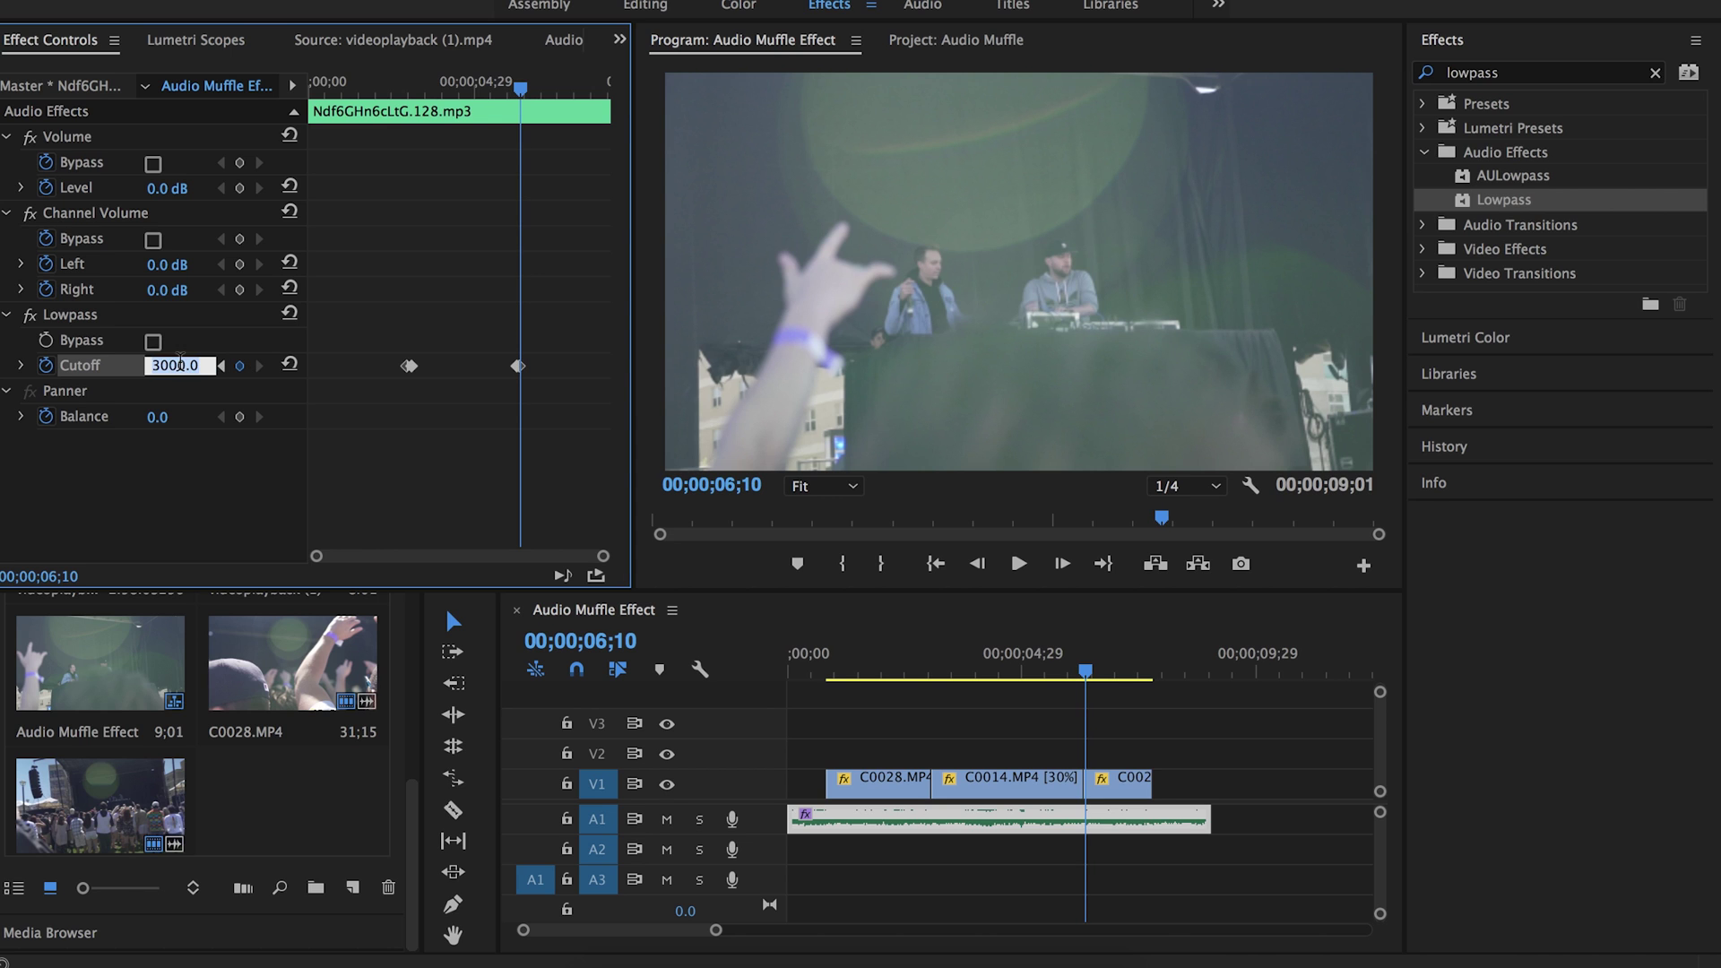
pyautogui.write('9999999')
pyautogui.press('Return')
pyautogui.click(785, 660)
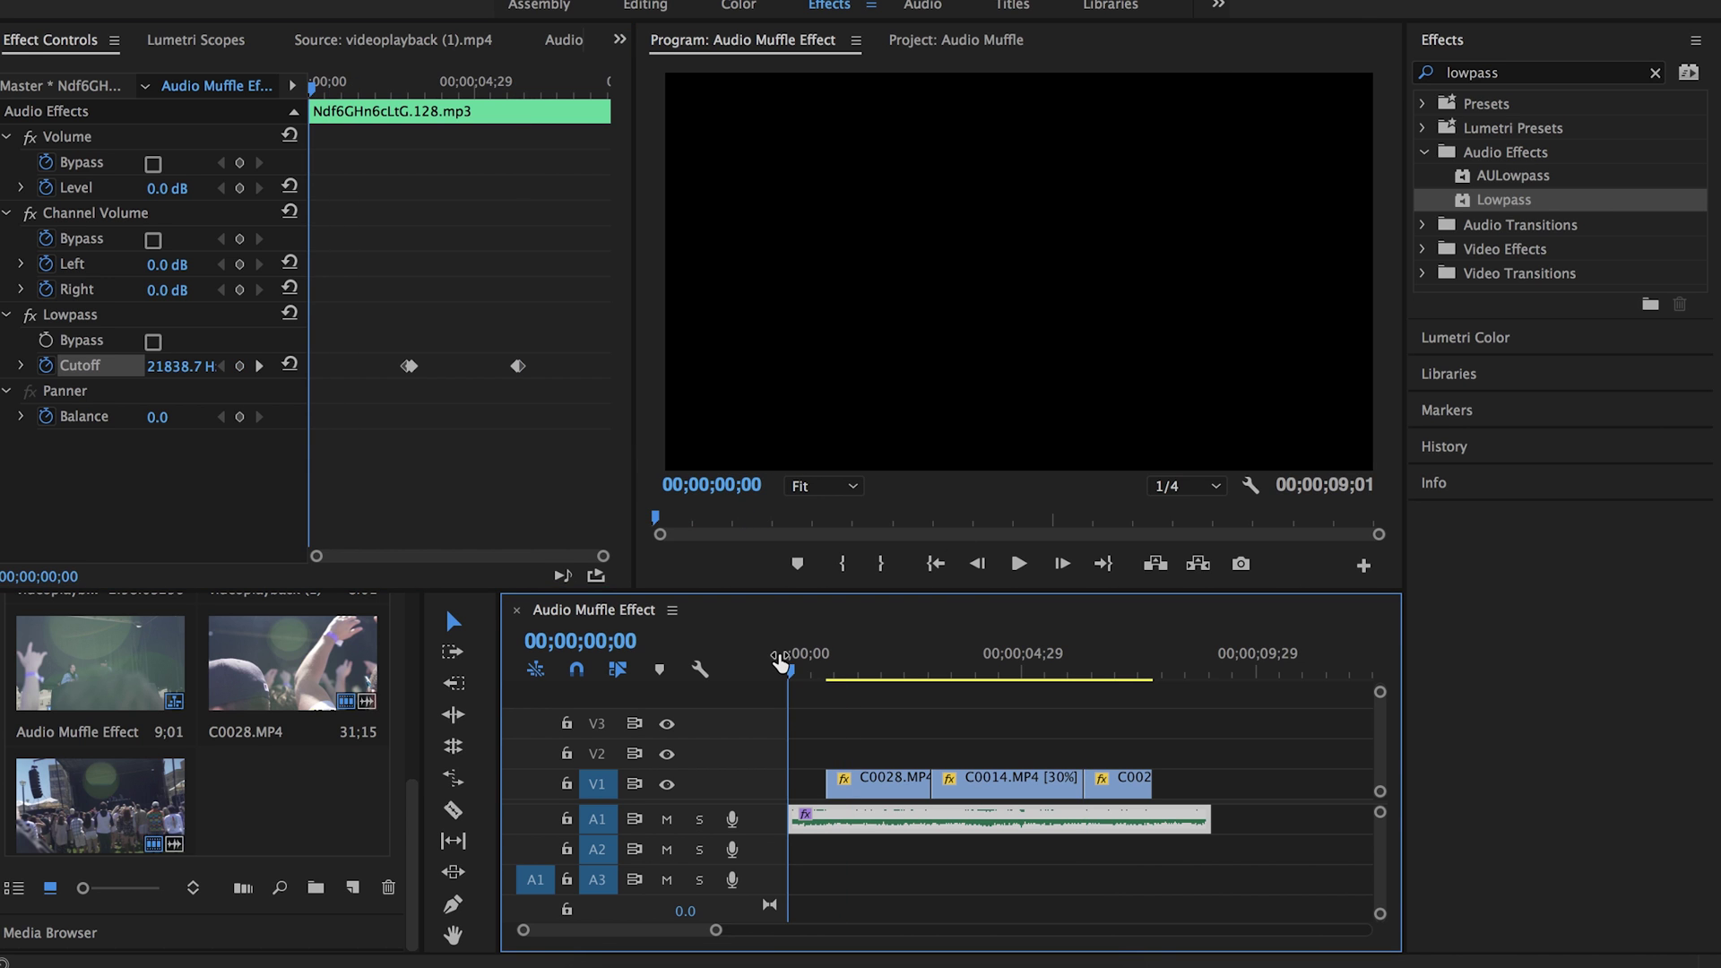
pyautogui.press('space')
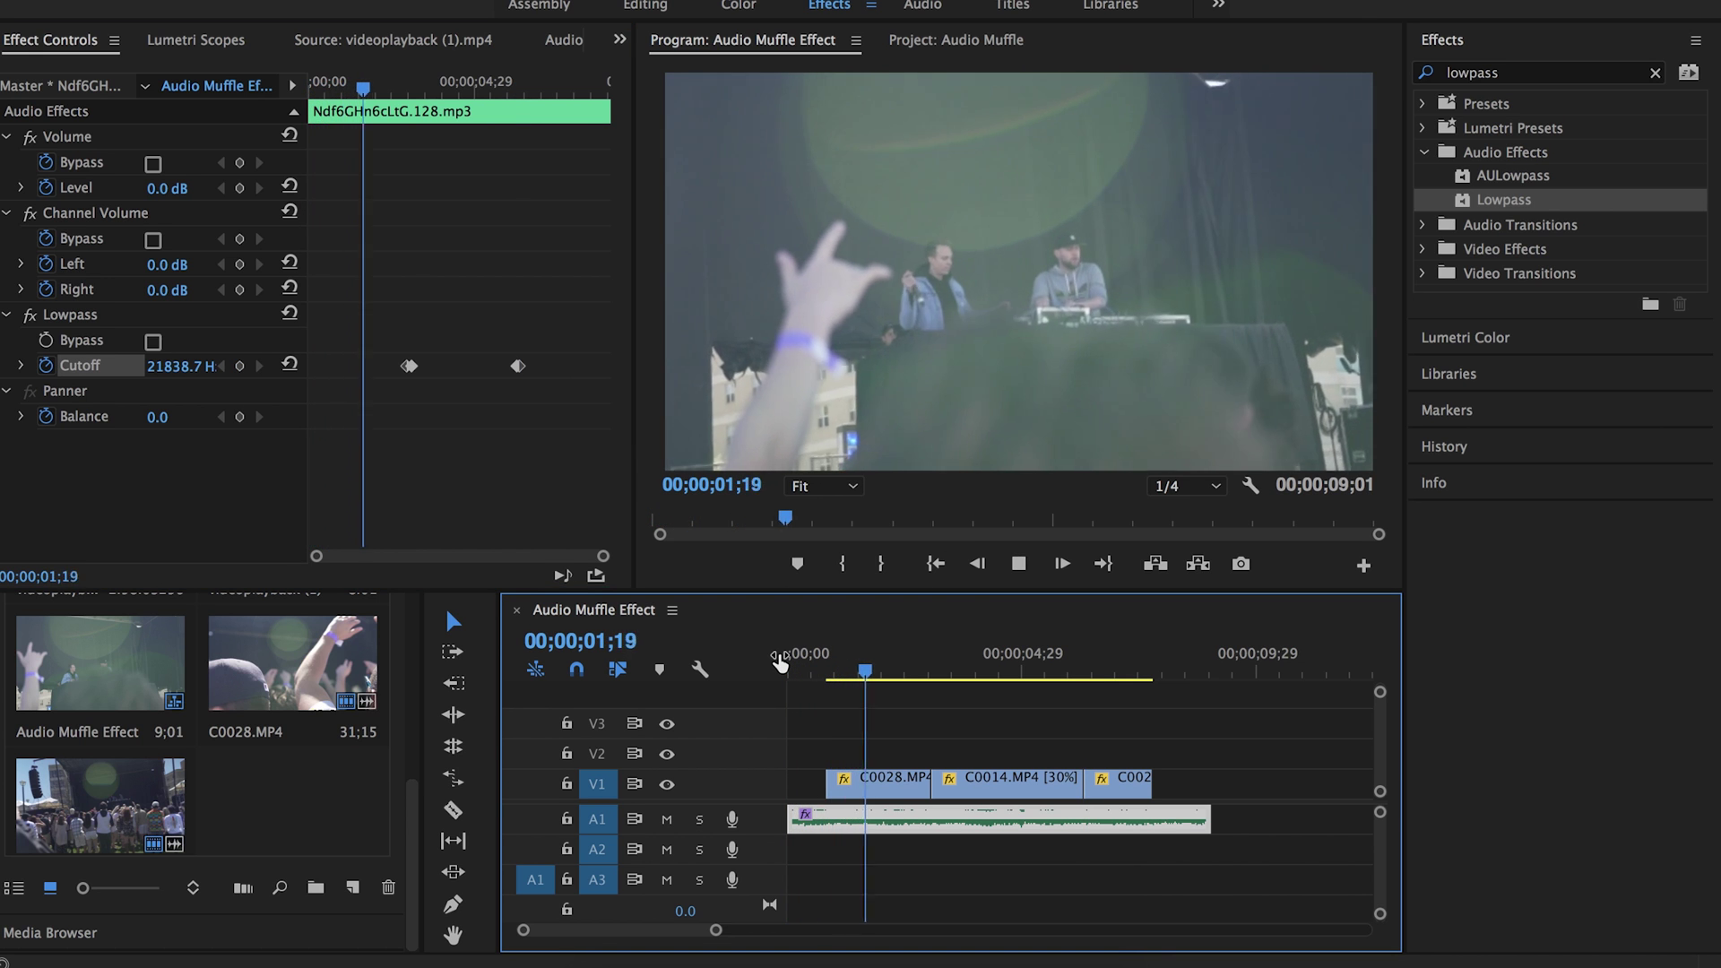